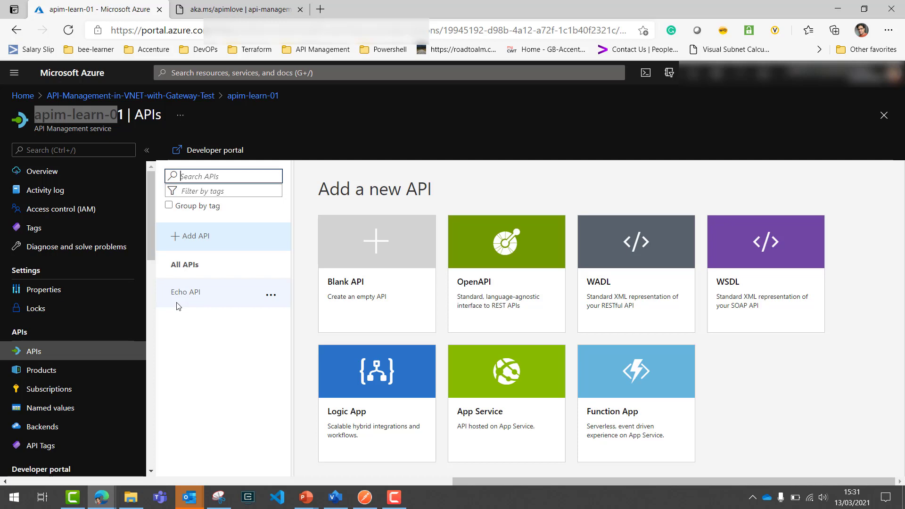
click(321, 9)
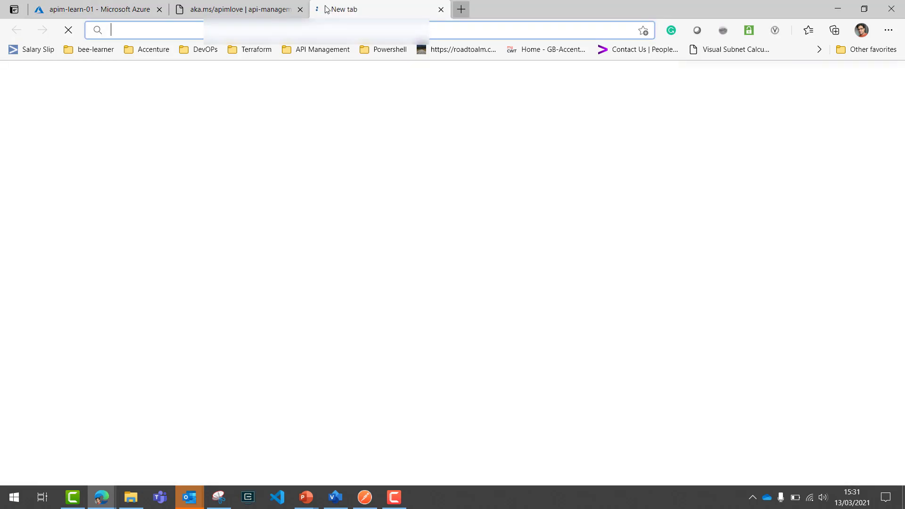
text(https://conferenceapi.azurewebsites.net/?format=json)
key(Return)
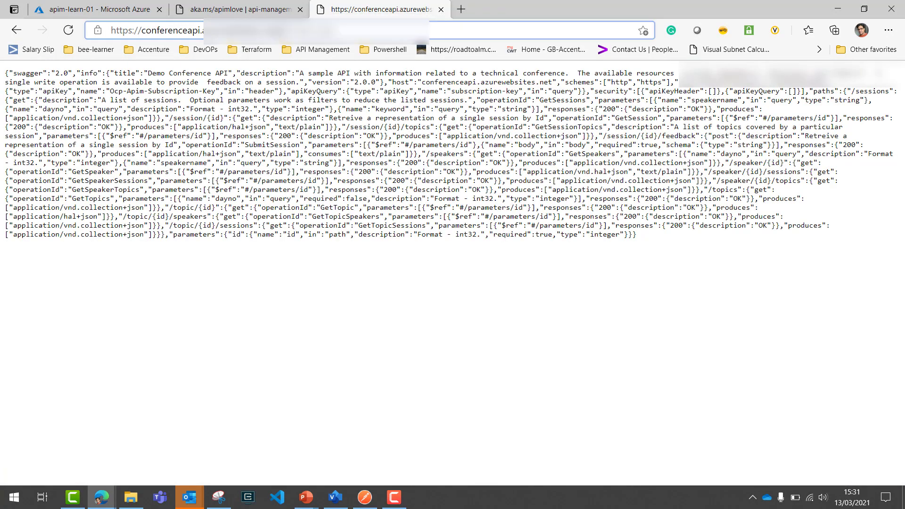
click(307, 30)
text(https://conferenceapi.azurewebsites.net/?format=yaml)
key(Return)
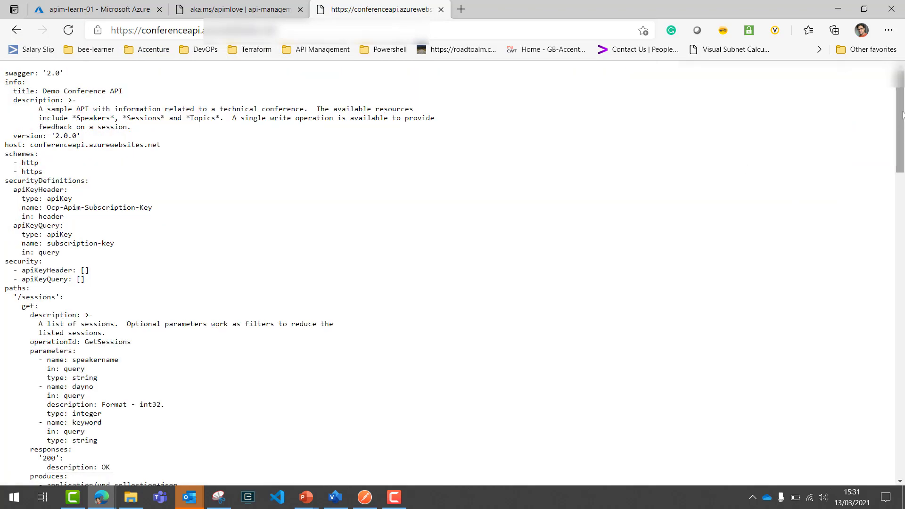
drag(903, 117, 903, 172)
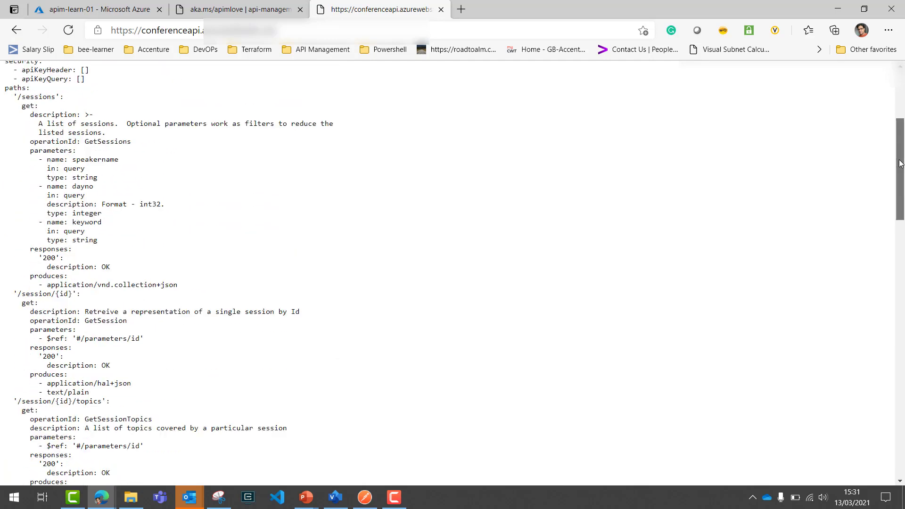
click(113, 7)
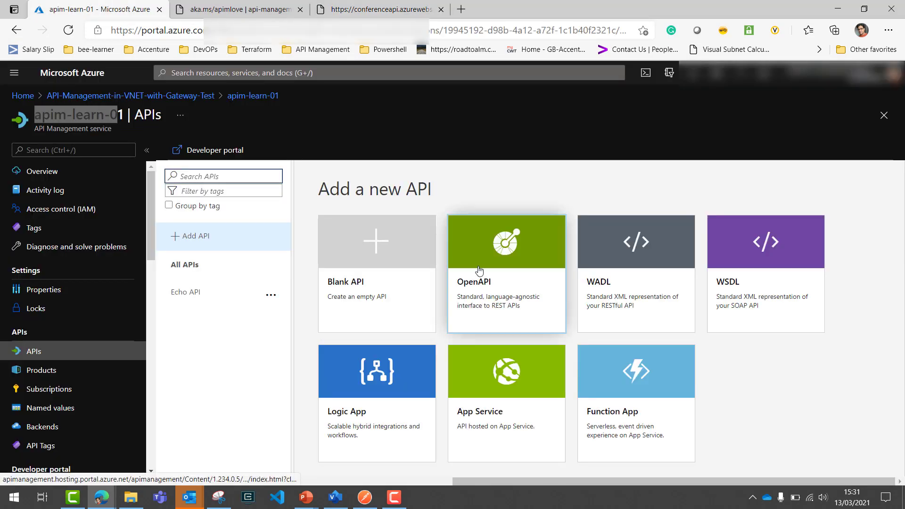
click(534, 282)
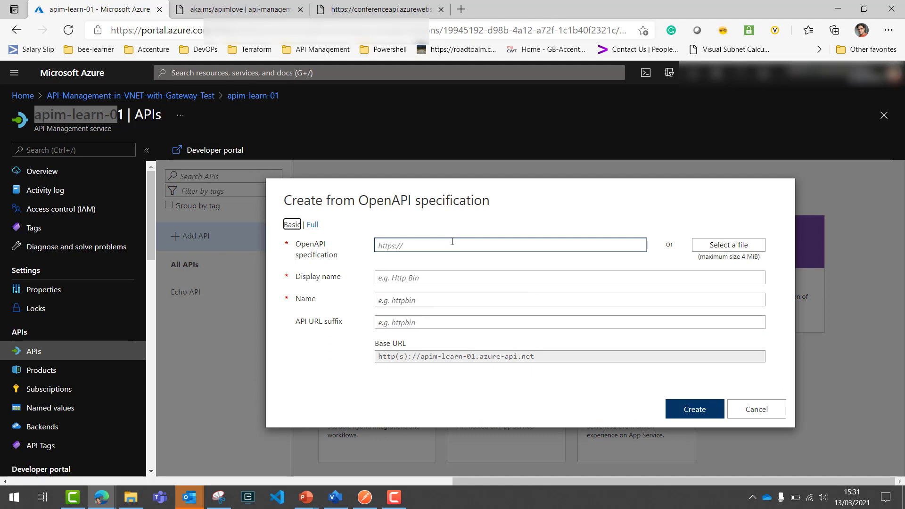
click(451, 242)
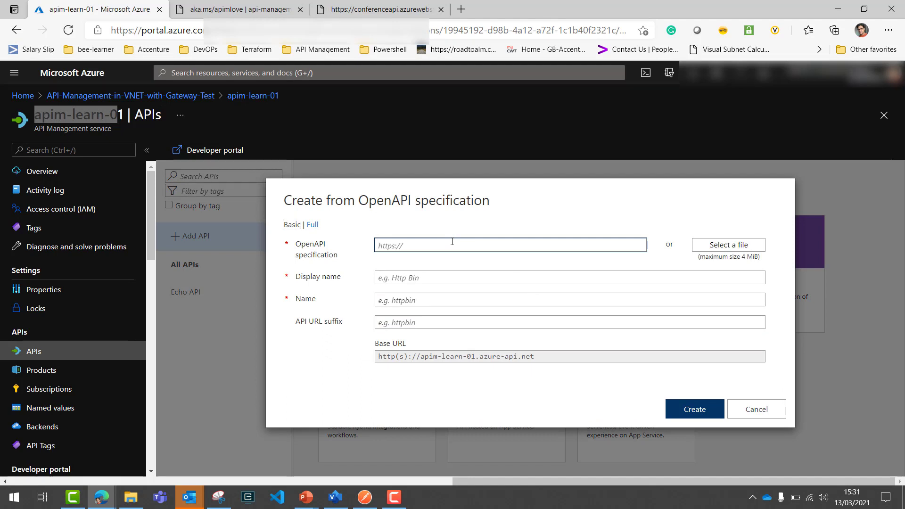
text(https://conferenceapi.azurewebsites.net/?format=json)
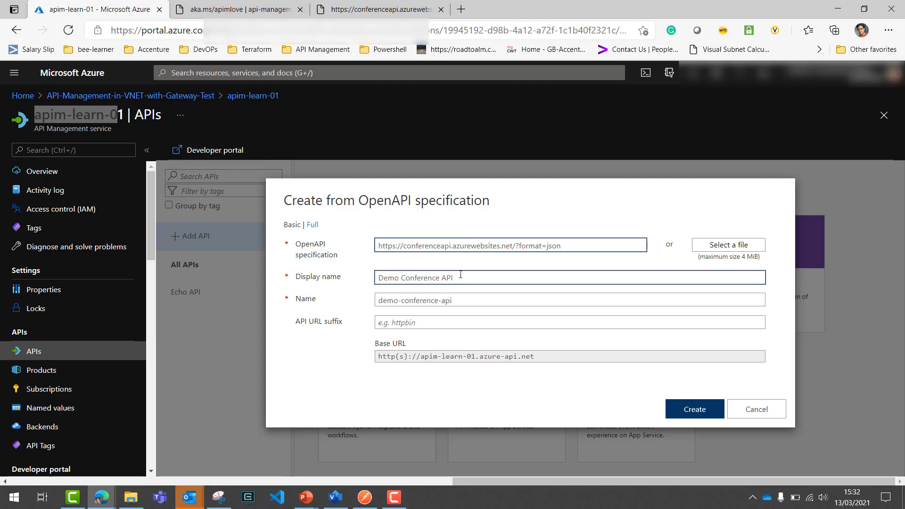
drag(461, 275, 366, 277)
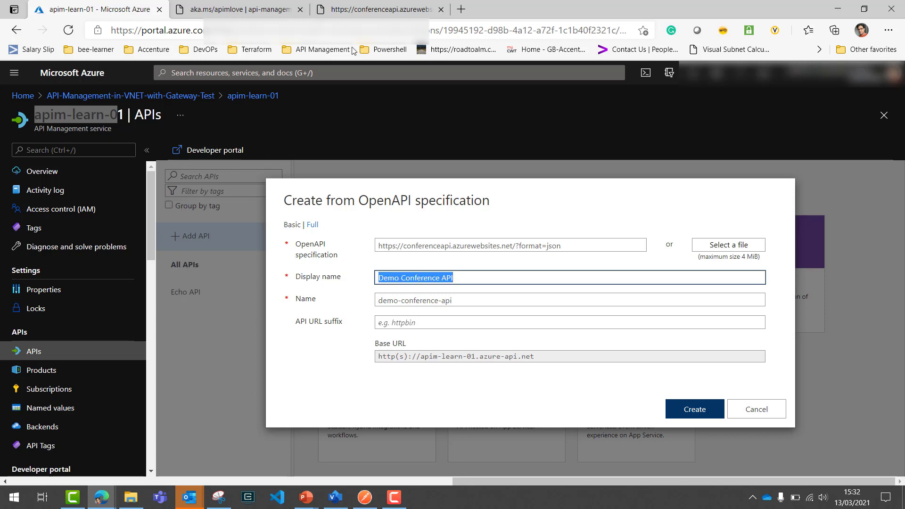
Step: Examine the title, description, version and host entries at the start of the YAML specification in the other browser tab
click(373, 9)
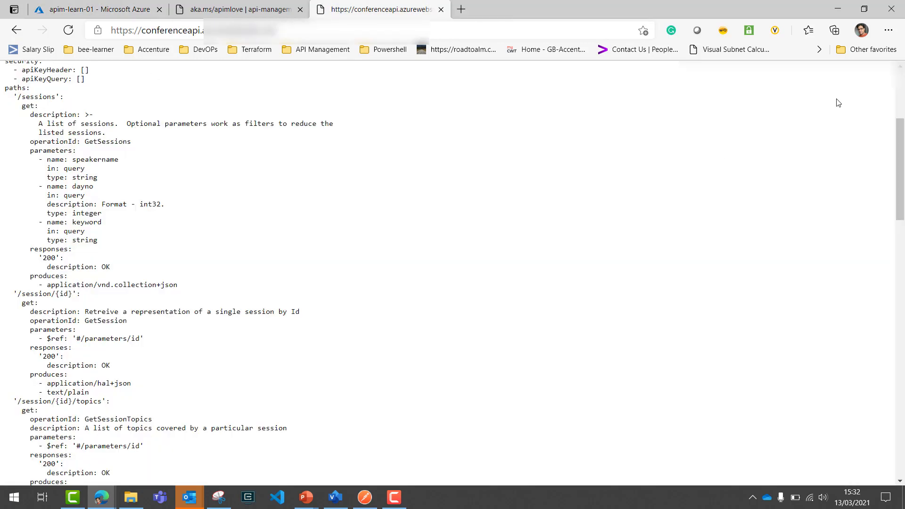
scroll(837, 101, up, 5)
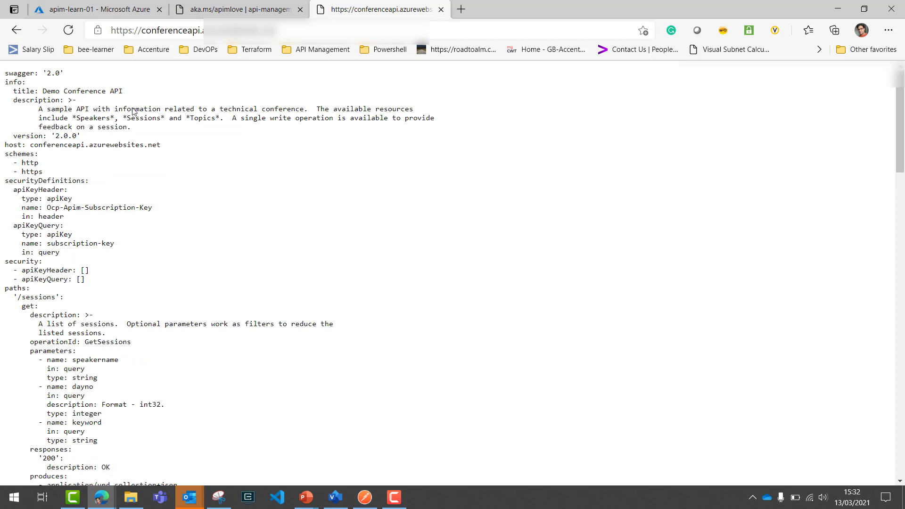
drag(15, 91, 143, 96)
drag(6, 100, 120, 127)
click(73, 141)
drag(42, 144, 173, 130)
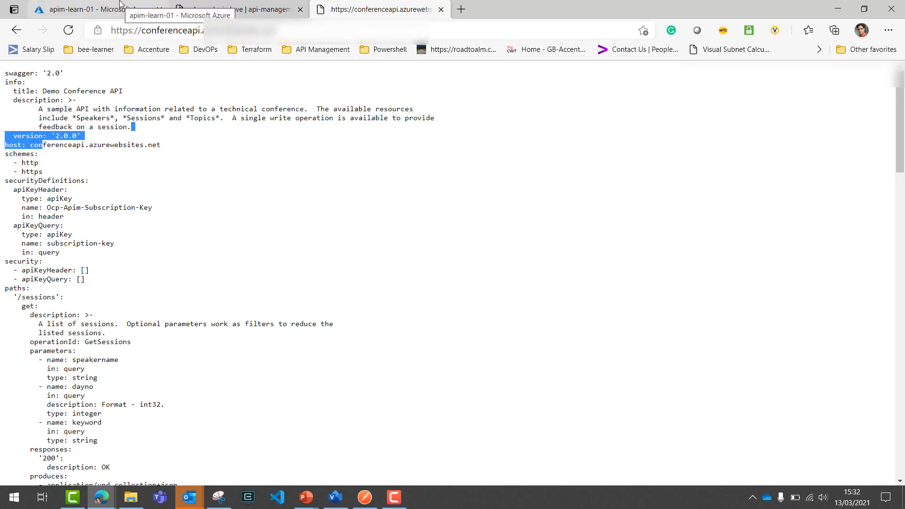
click(201, 59)
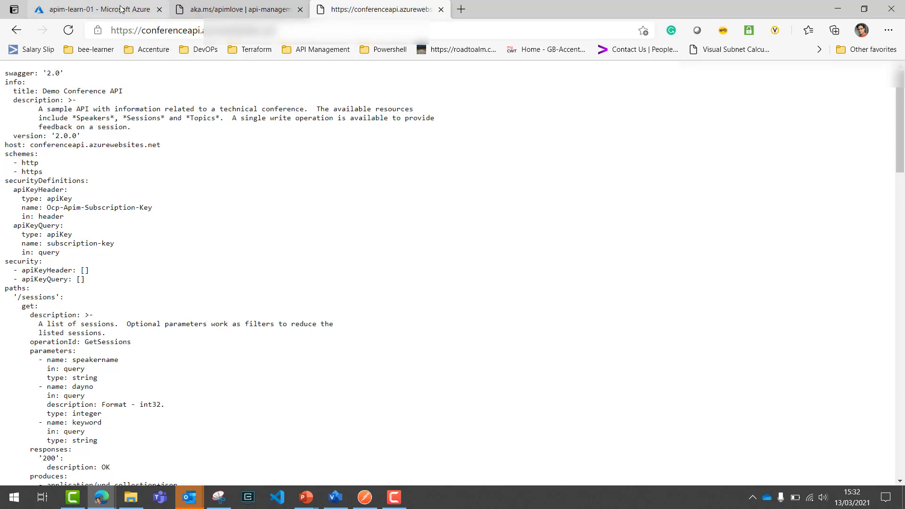
Step: Return to the Azure portal, check the name and base URL, and create the Demo Conference API with an empty API URL suffix
click(131, 16)
click(465, 304)
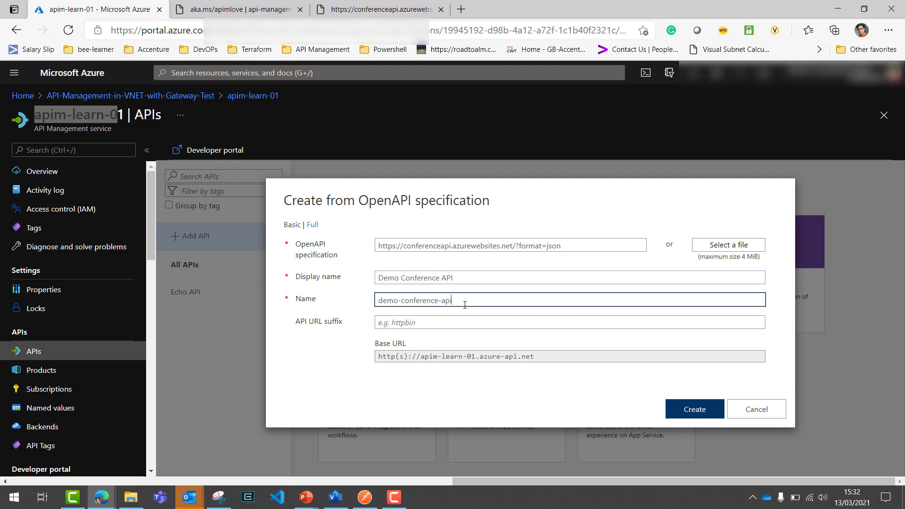
click(439, 322)
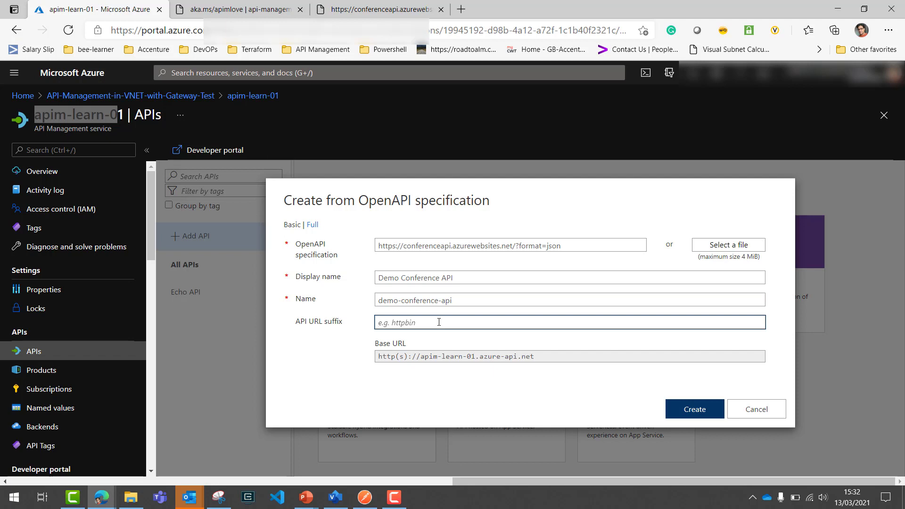
drag(540, 357, 369, 363)
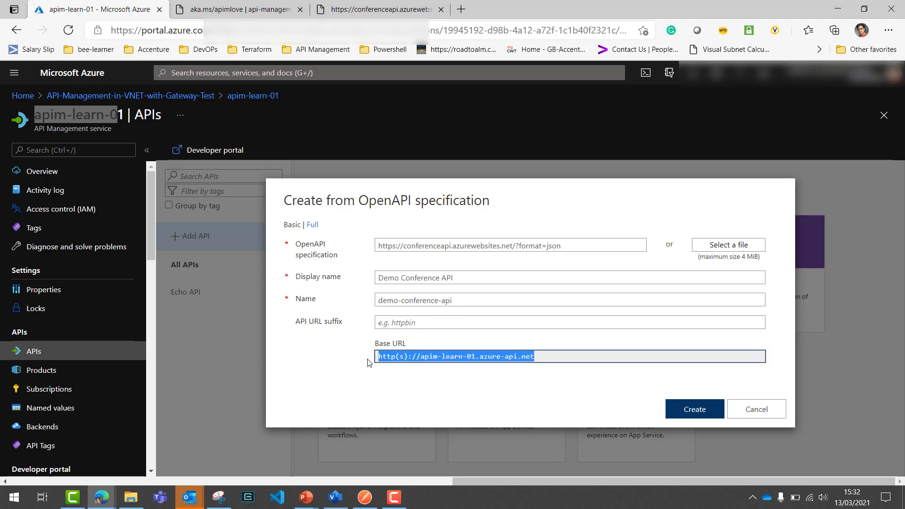
click(447, 362)
drag(380, 357, 561, 359)
click(548, 362)
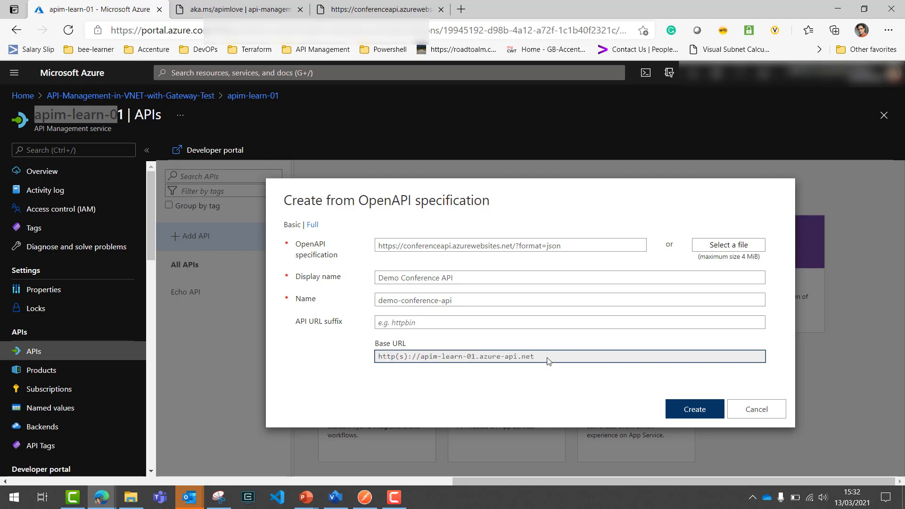
click(690, 413)
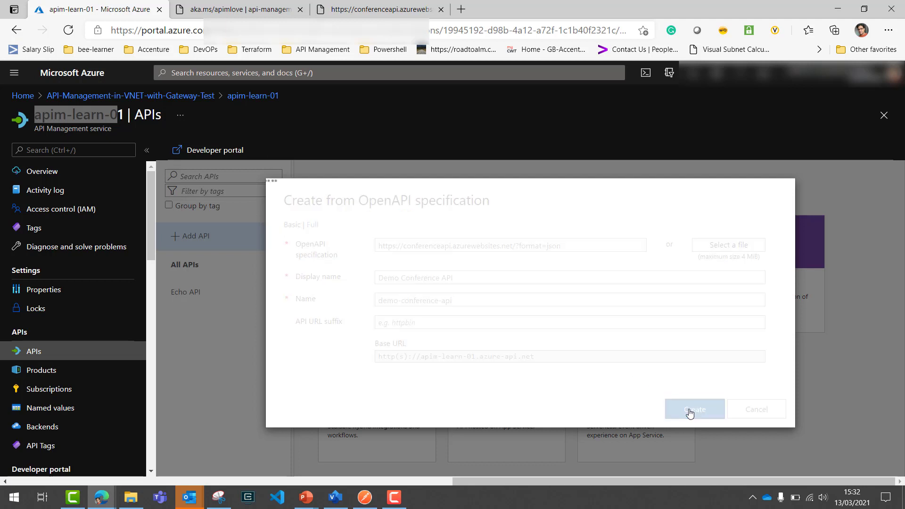
Step: Compare the paths in the YAML specification with the operations imported into Demo Conference API in the Azure portal
click(410, 4)
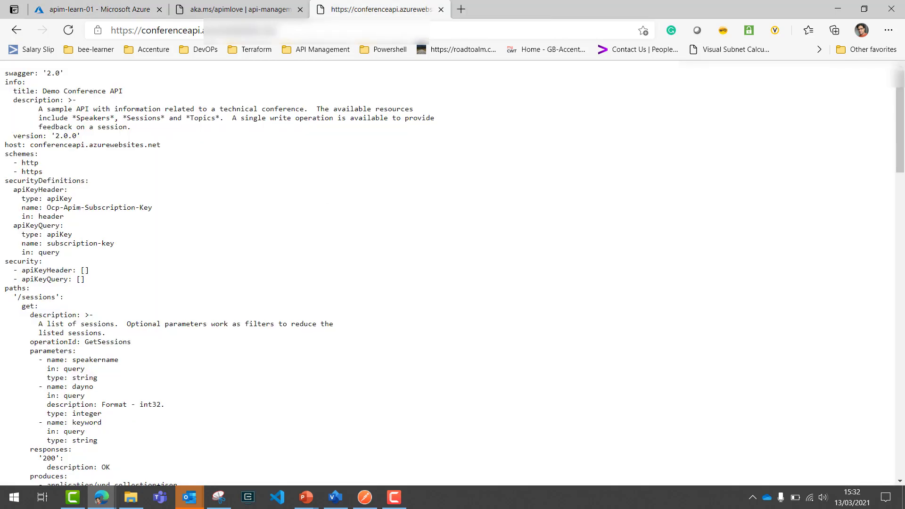
drag(904, 128, 904, 290)
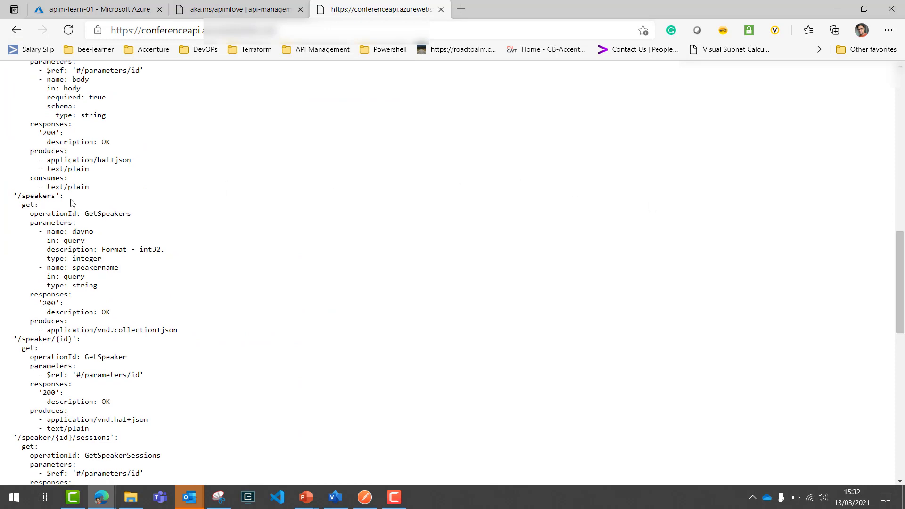
click(112, 4)
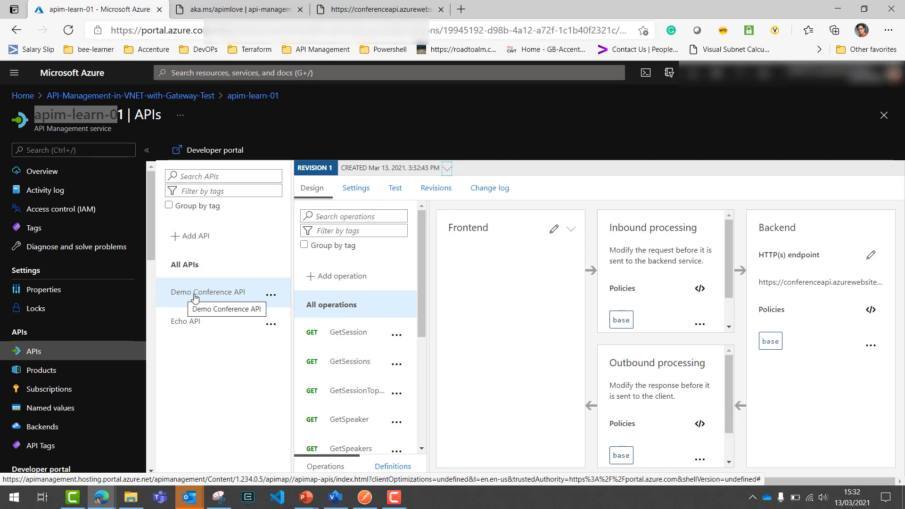
click(236, 294)
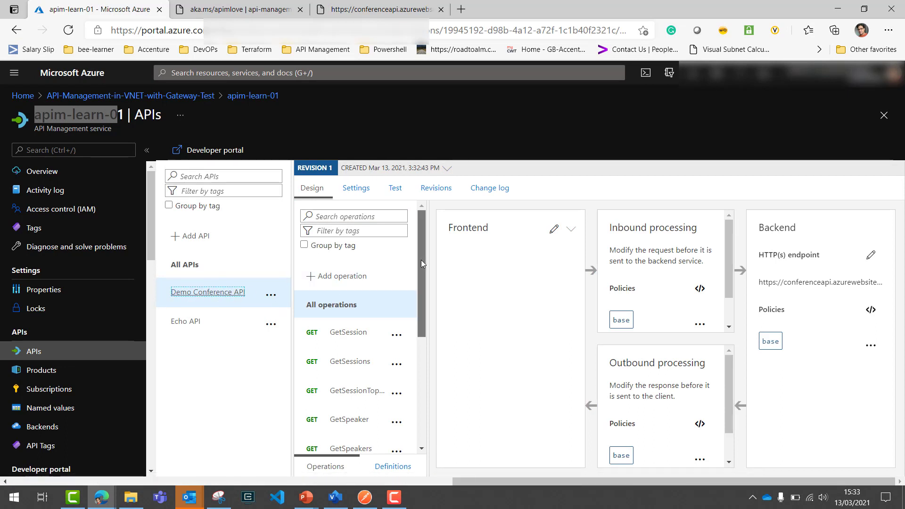
drag(421, 259, 425, 401)
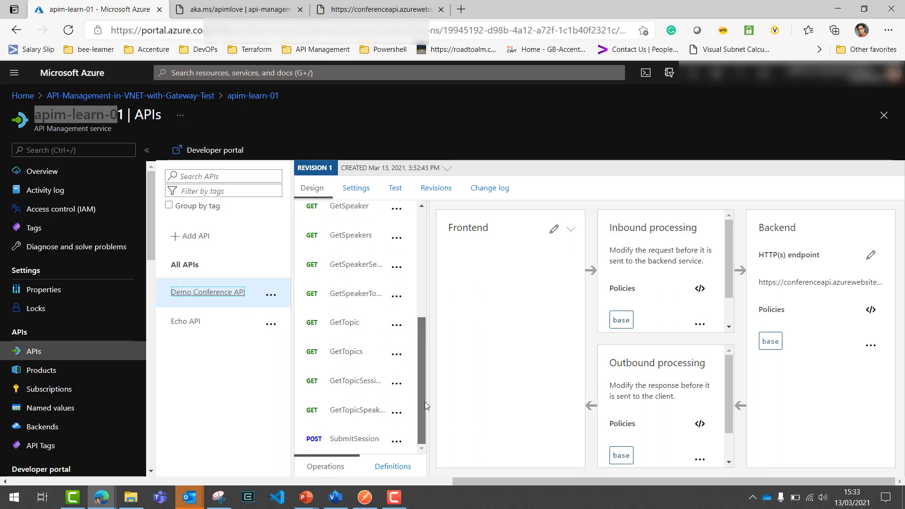
scroll(417, 311, up, 5)
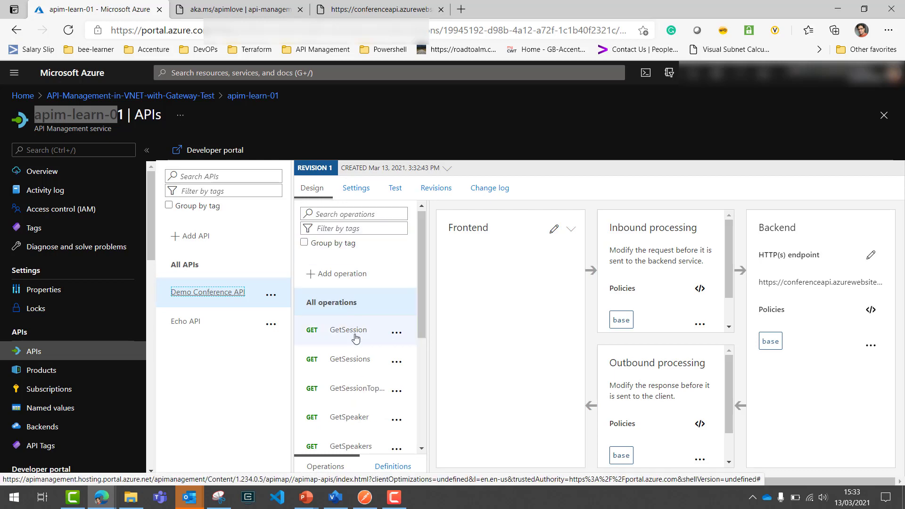
Step: Review the Demo Conference API's settings from General through Diagnostics Logs, and view its test console
click(356, 188)
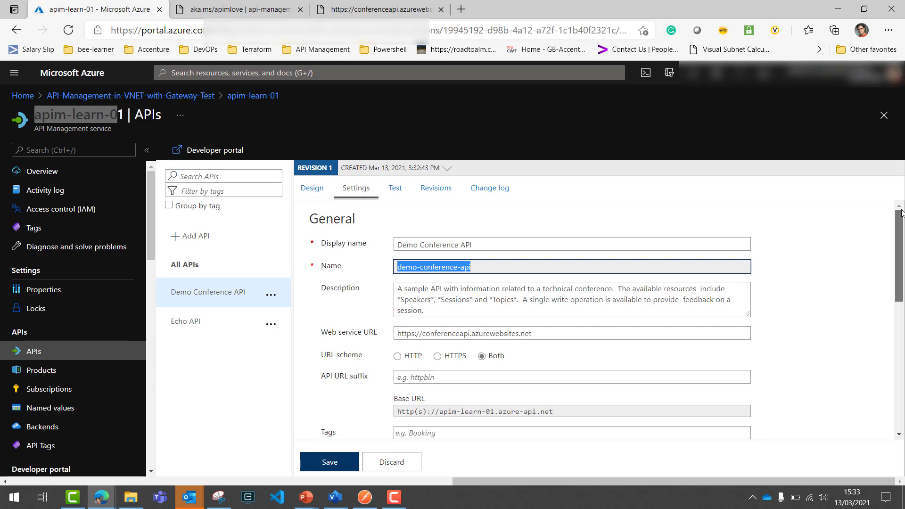
drag(903, 213, 904, 363)
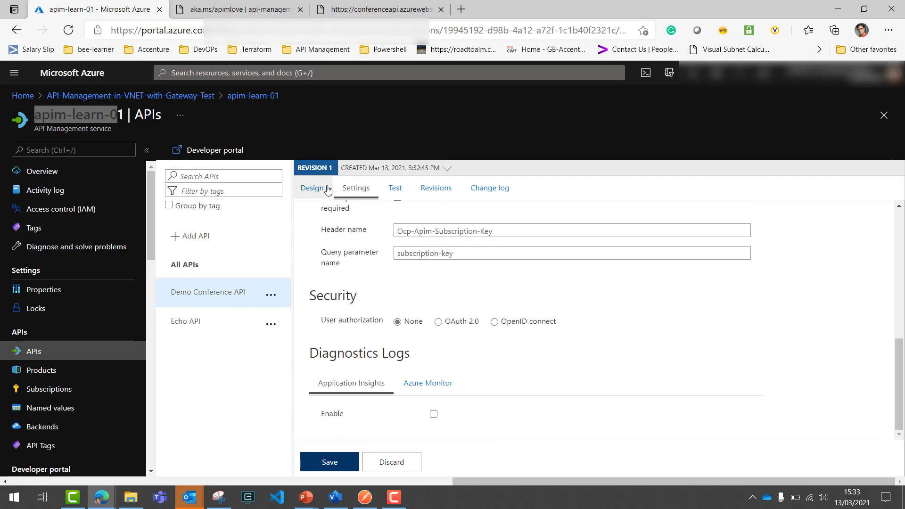
click(395, 188)
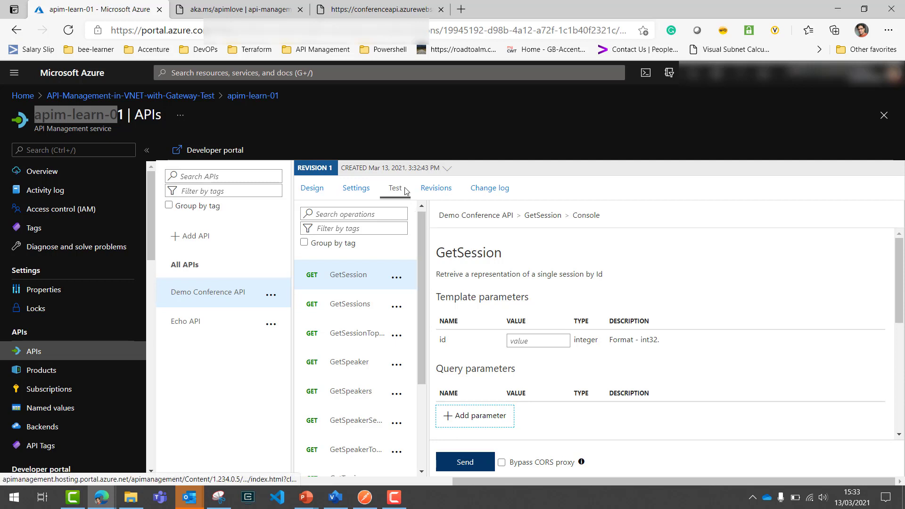
Step: Open the frontend definition of the GetSession operation in the API design and examine its URL and template parameters
click(312, 188)
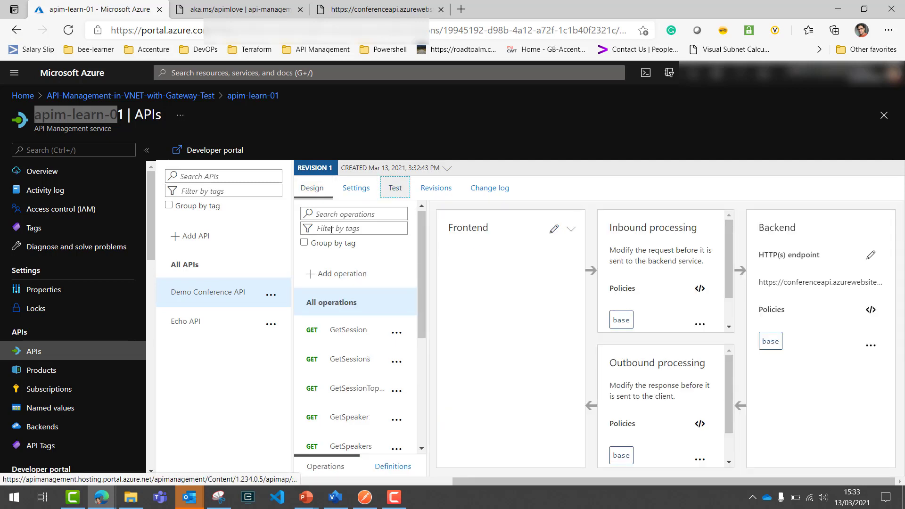
click(350, 331)
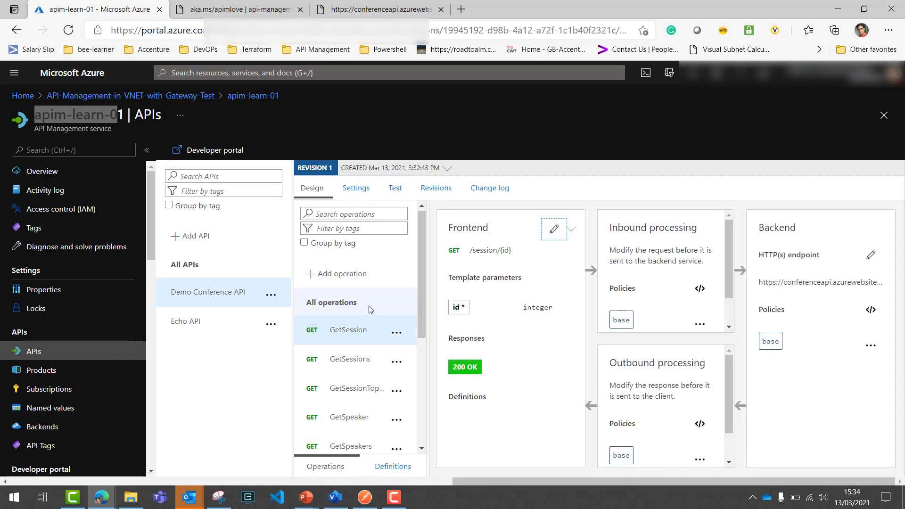
click(554, 231)
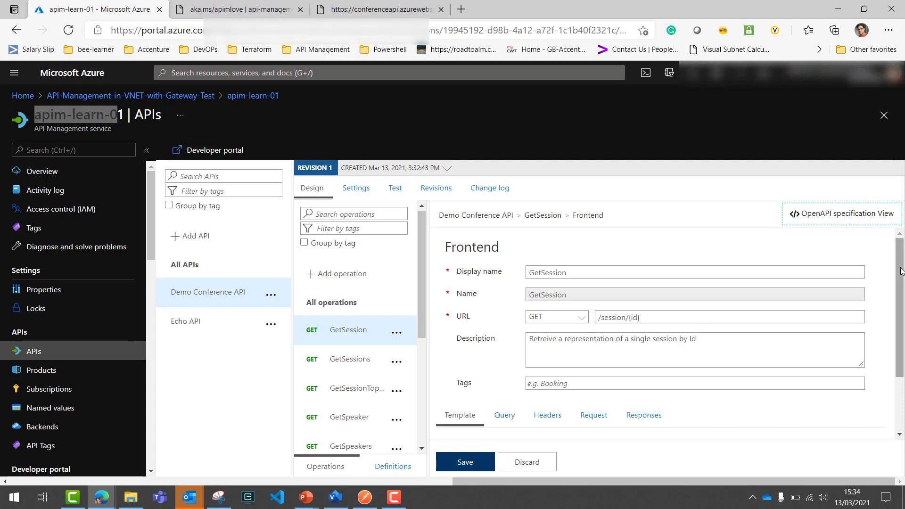
scroll(902, 298, down, 1)
scroll(902, 298, down, 2)
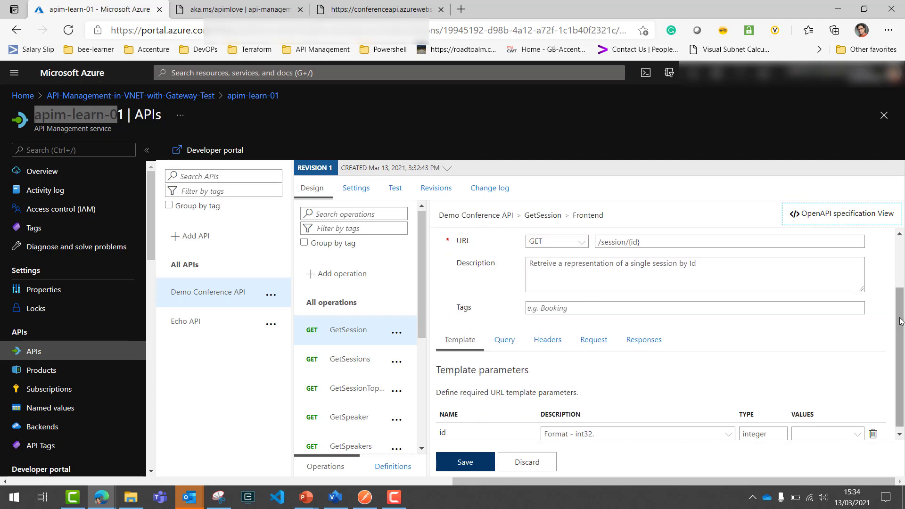
click(654, 242)
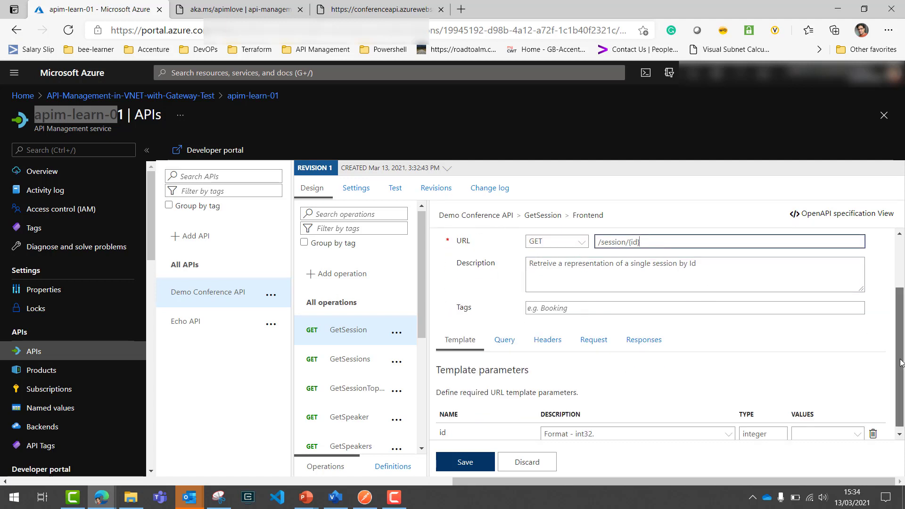
scroll(899, 311, up, 2)
scroll(899, 311, down, 2)
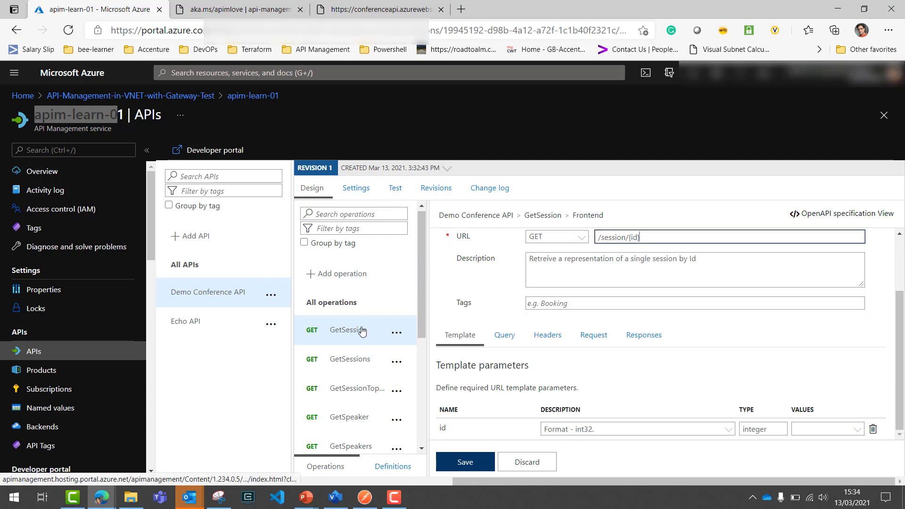
Step: Open the test console for GetSession, send a request with id 1, and review the HTTP request and response
click(395, 189)
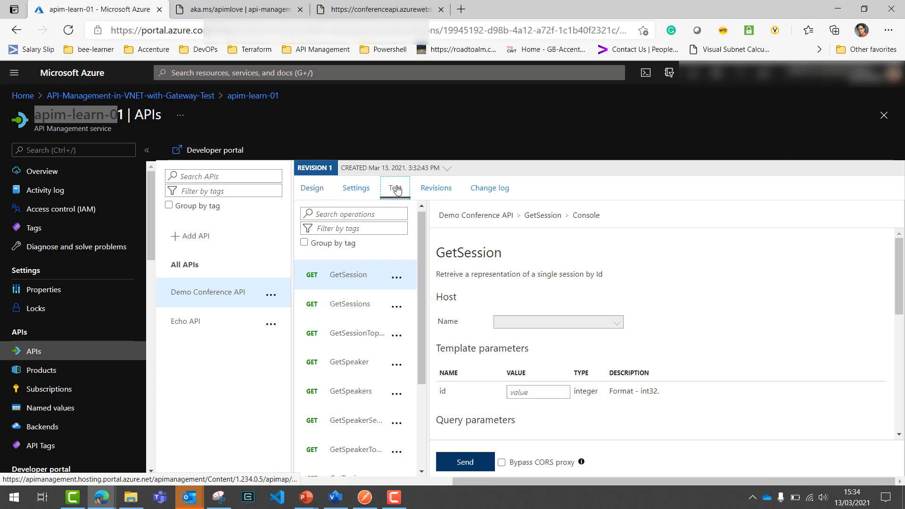
click(347, 277)
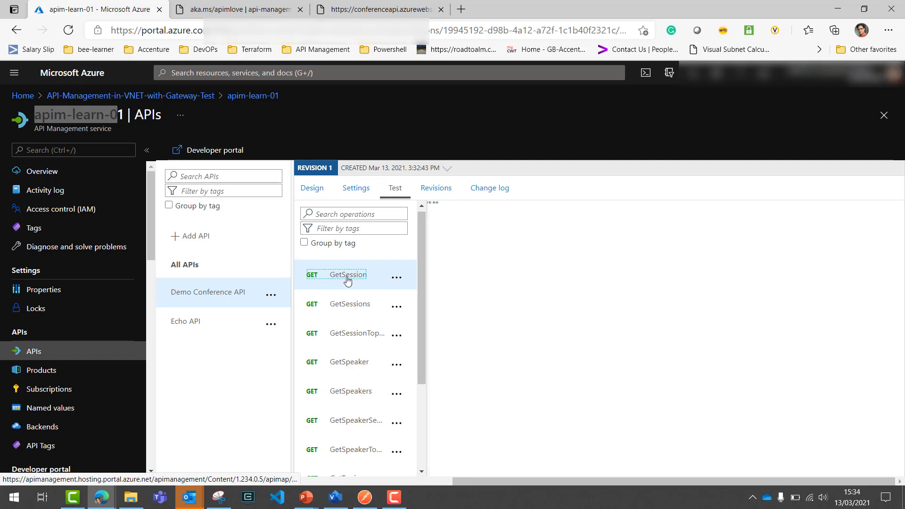
click(522, 340)
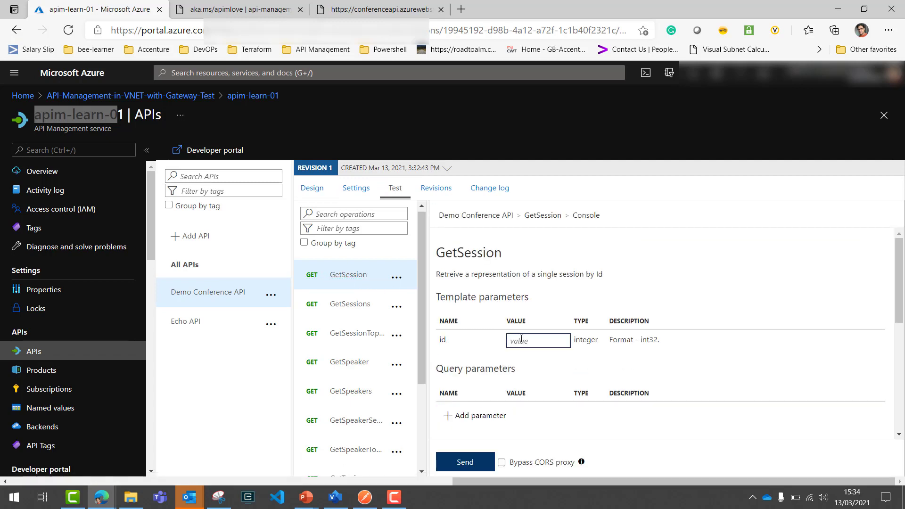
text(1)
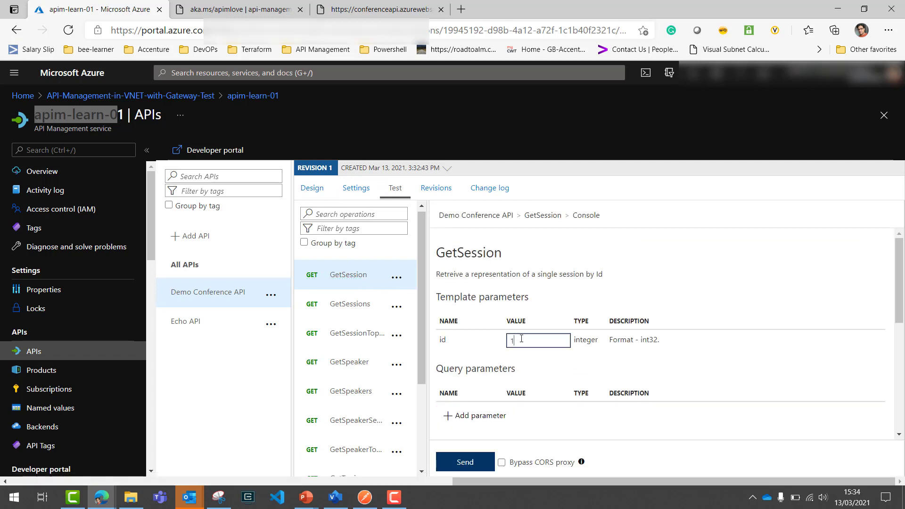
click(473, 465)
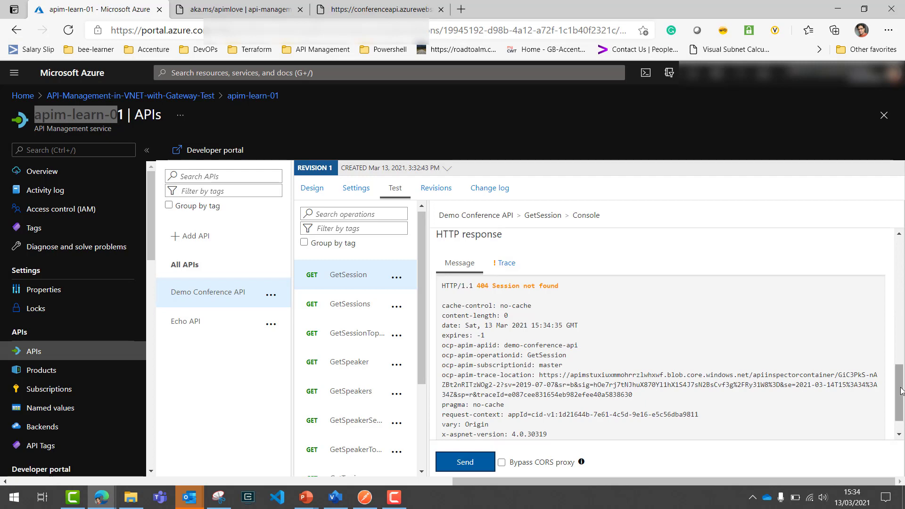
drag(902, 394, 901, 375)
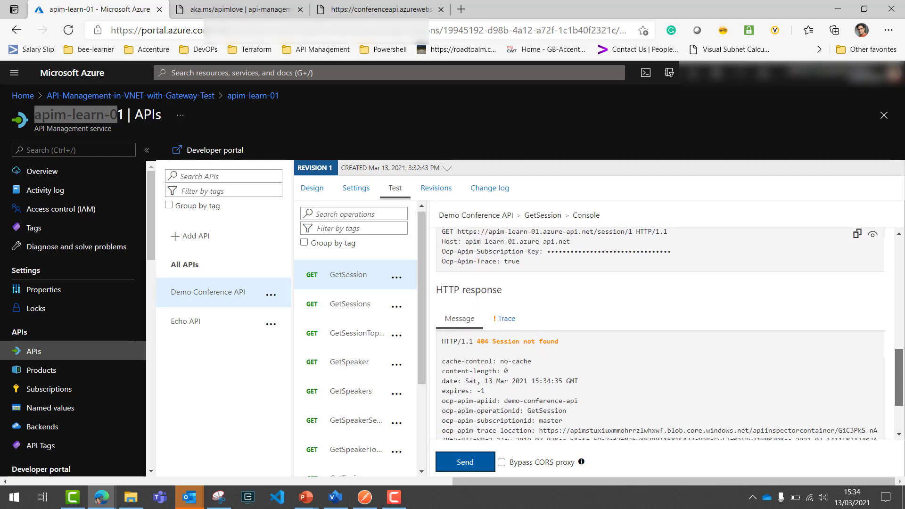
Step: Set the GetSession id parameter to 10 and send the test request again
scroll(571, 368, up, 10)
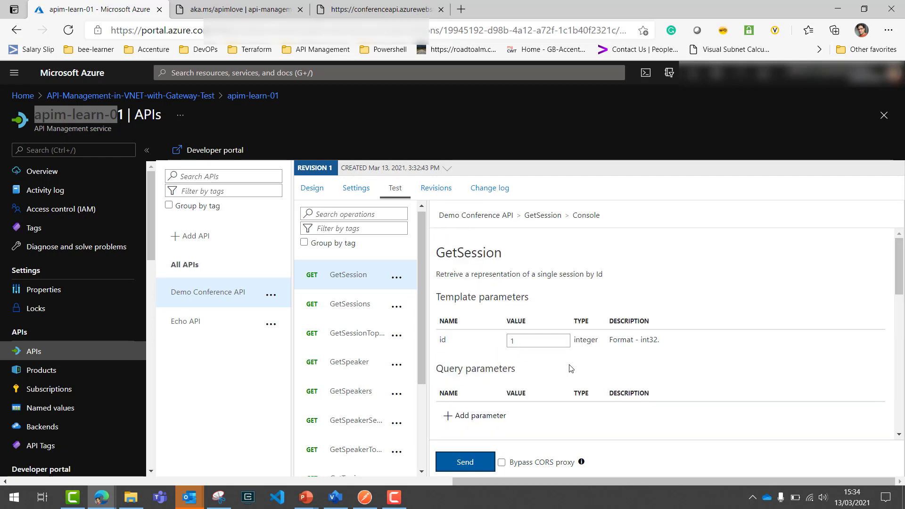
click(541, 347)
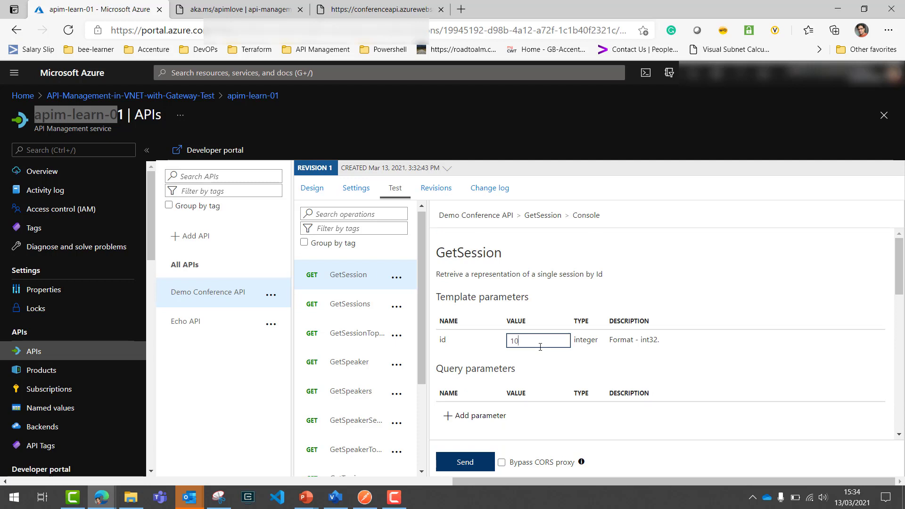
click(456, 454)
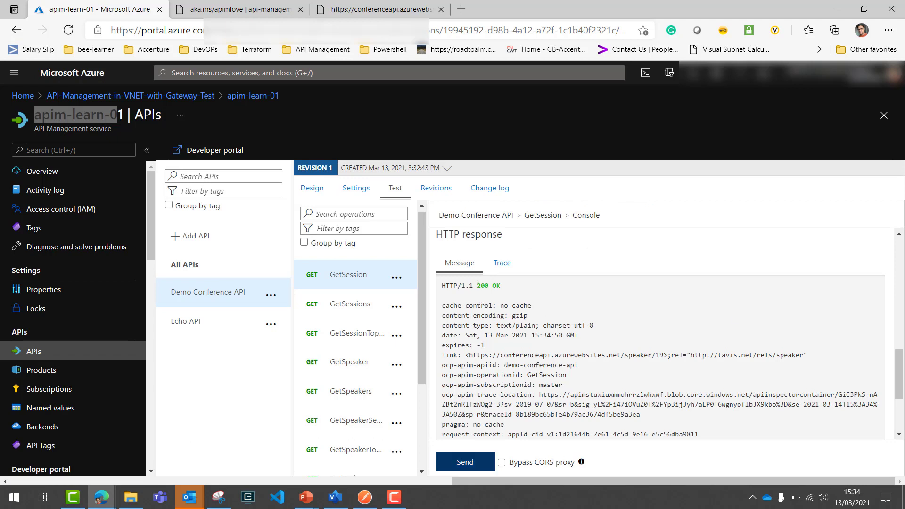
Step: Examine the status line and the general headers, from cache-control to link, in the GetSession response
drag(477, 285, 501, 286)
click(503, 346)
drag(445, 297, 509, 353)
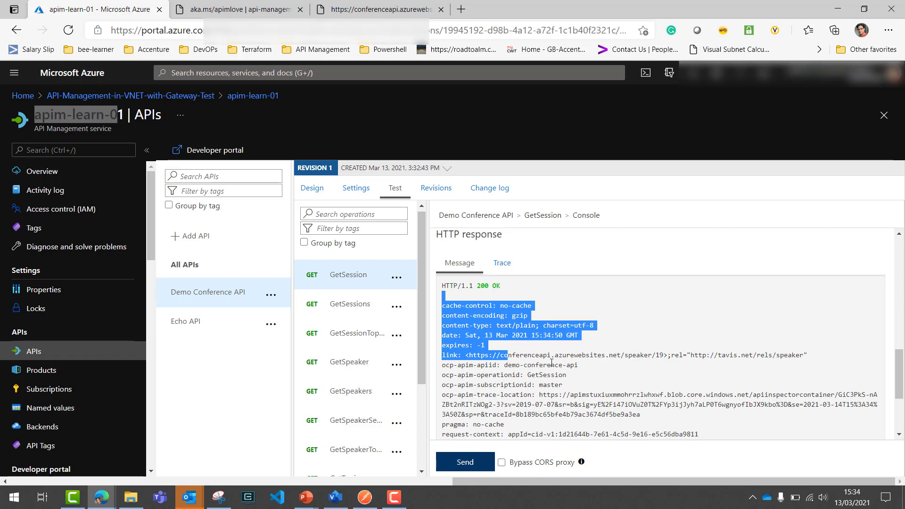
click(567, 365)
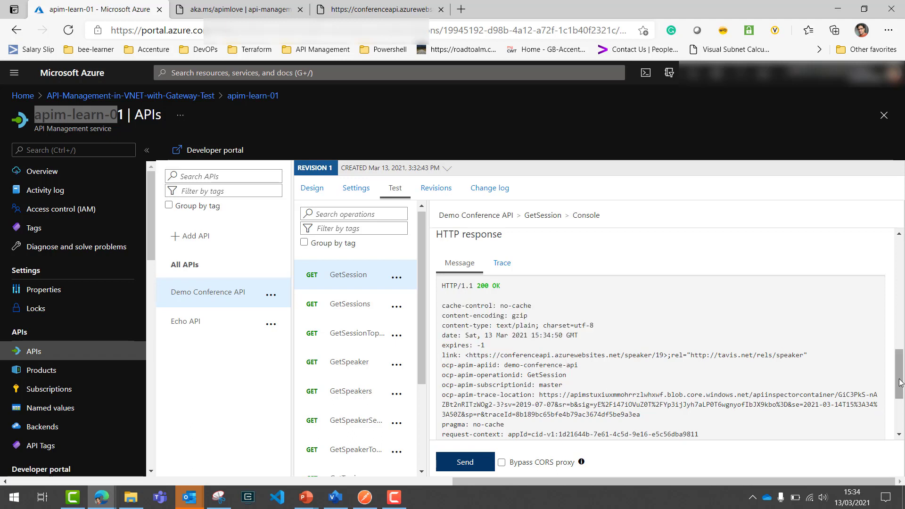
drag(901, 383, 903, 399)
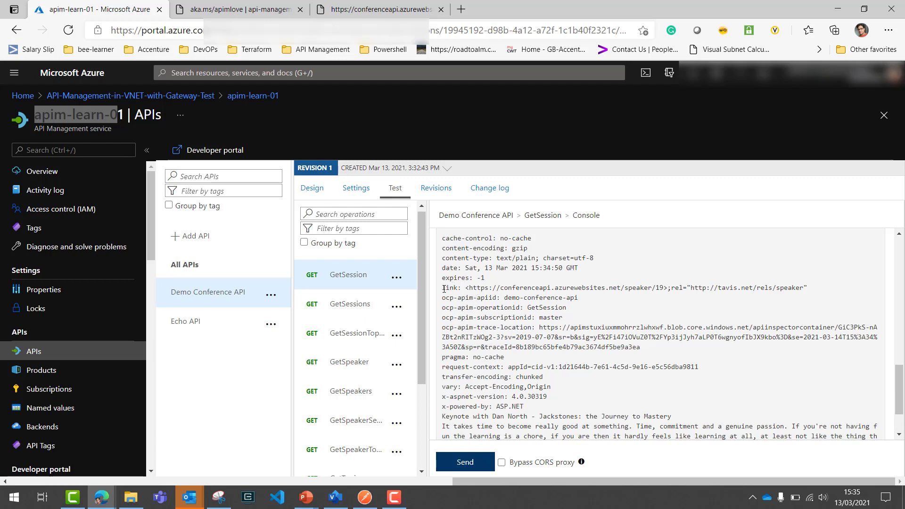
drag(444, 289, 538, 285)
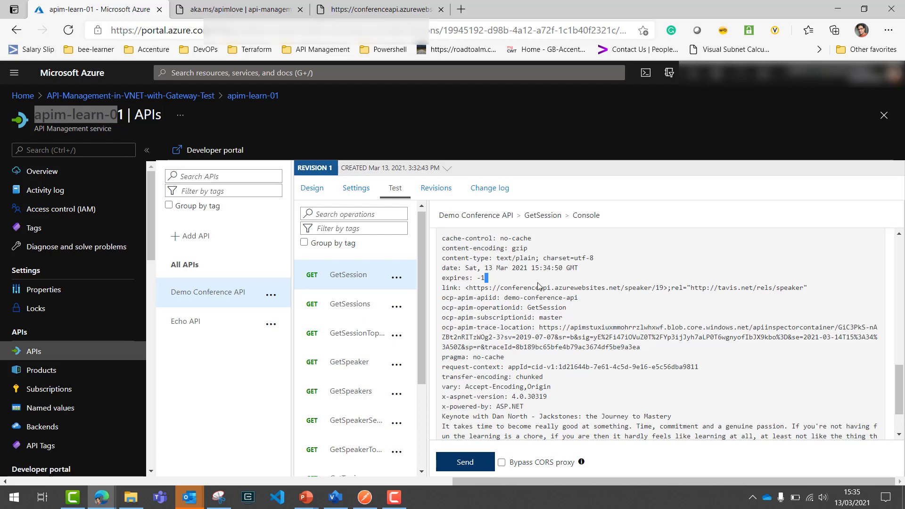
click(603, 321)
Step: Examine the ocp-apim headers of the GetSession response, including the storage address in the trace location
drag(446, 298, 504, 299)
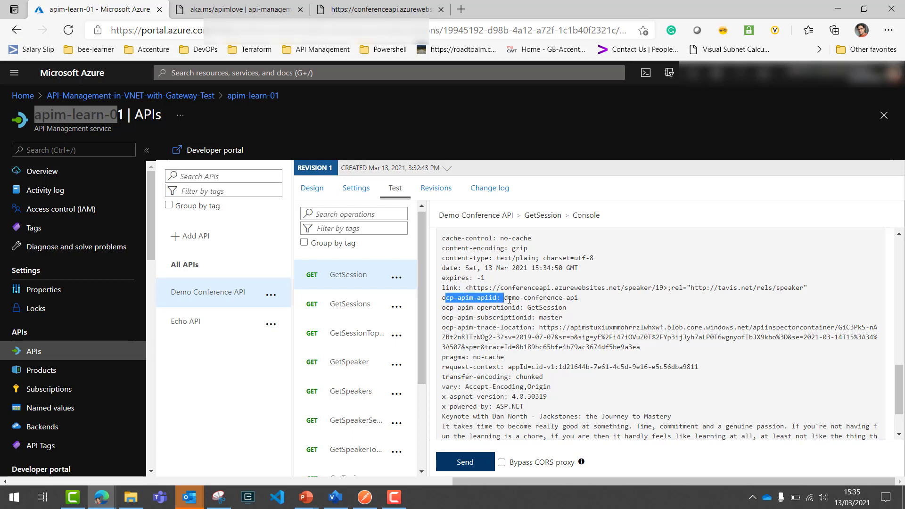
click(509, 316)
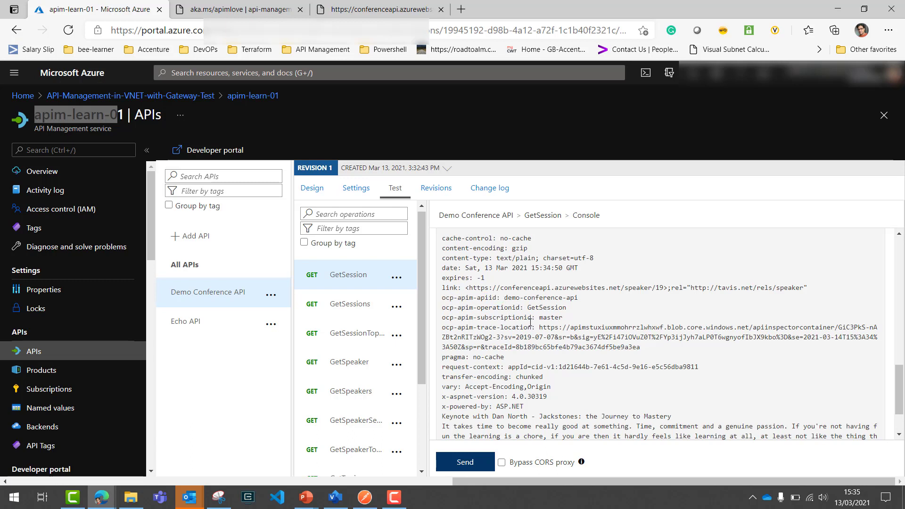
triple_click(531, 322)
click(536, 349)
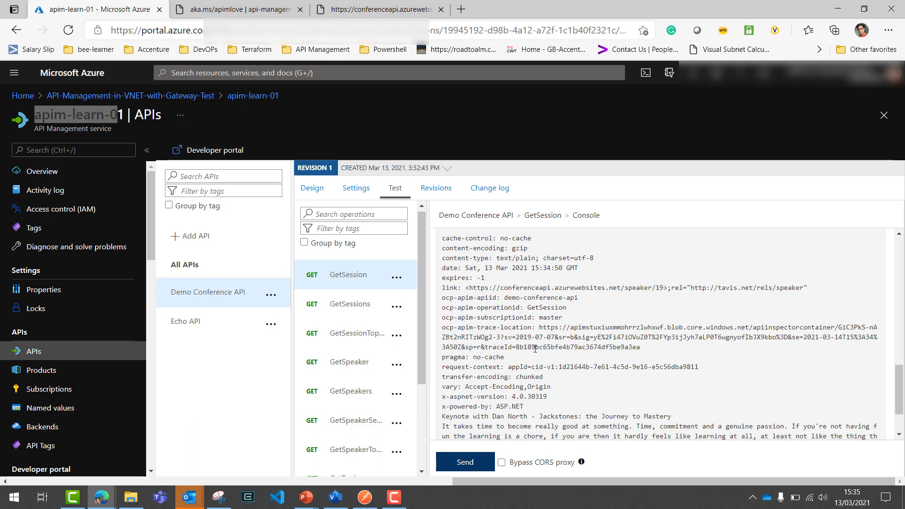
triple_click(444, 329)
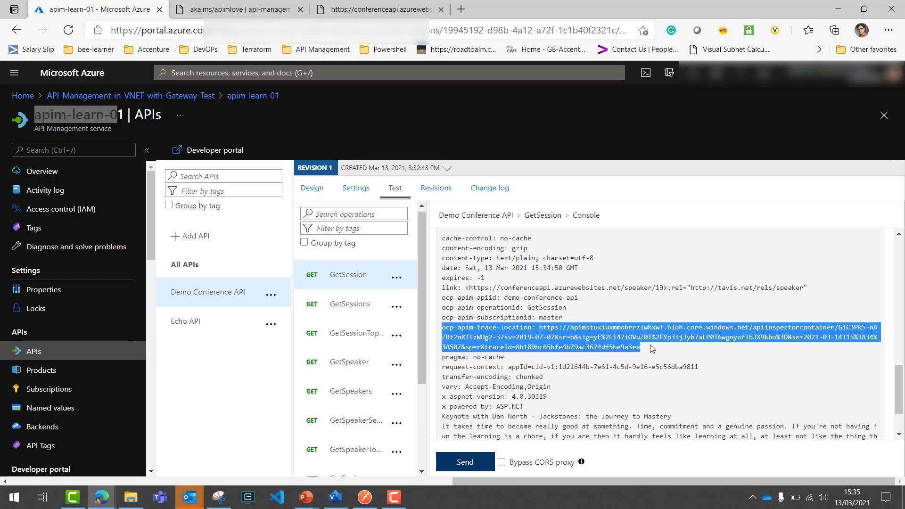
click(652, 349)
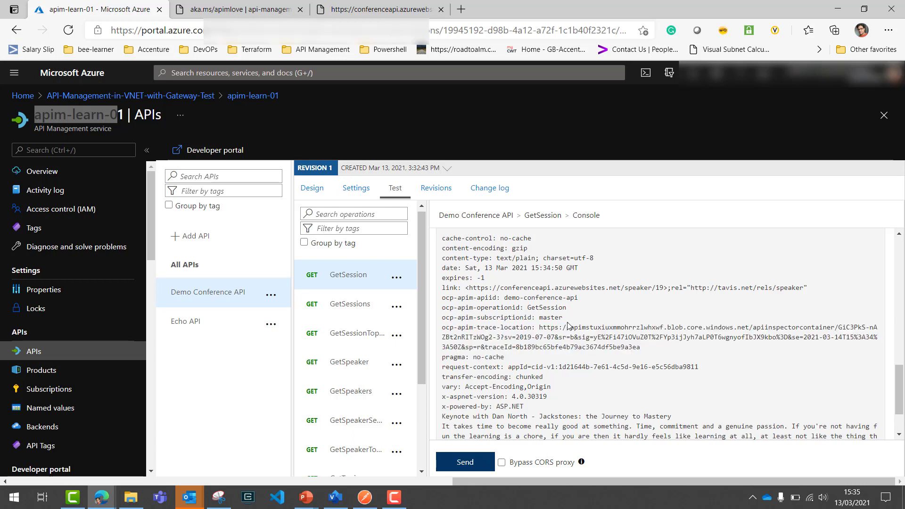
double_click(589, 328)
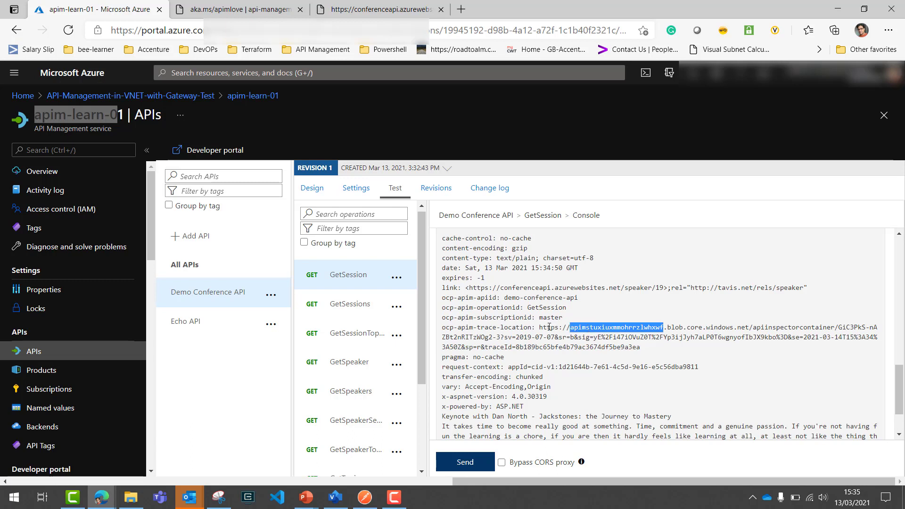
mouse_move(539, 328)
mouse_down()
mouse_move(707, 316)
mouse_move(694, 327)
mouse_move(749, 327)
mouse_up()
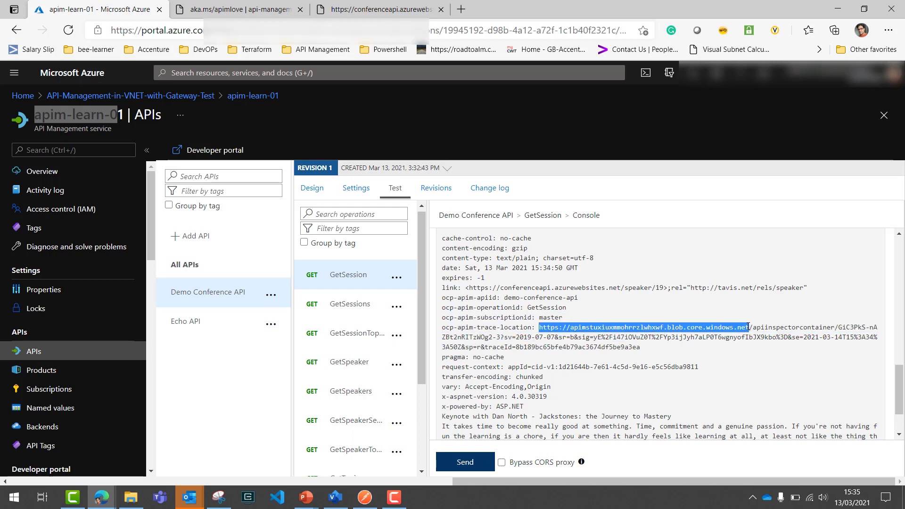
double_click(602, 327)
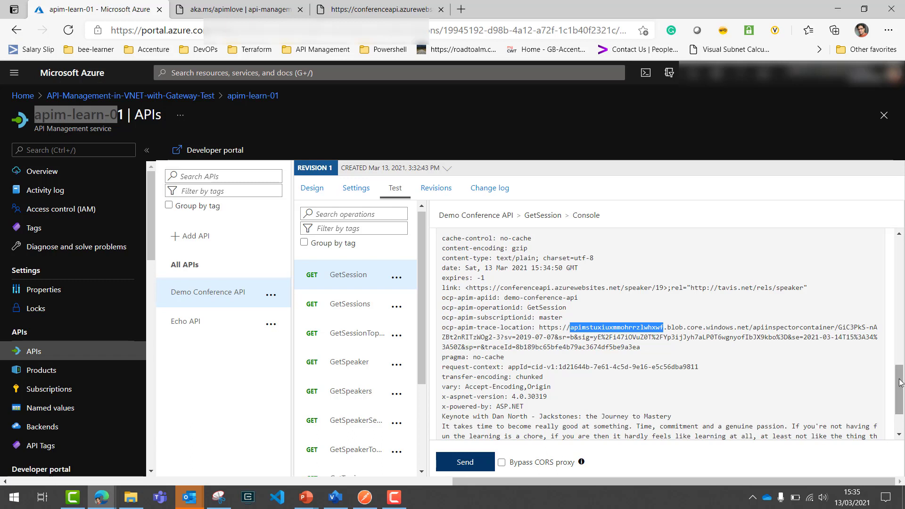
Step: Read the remaining response headers and the session description in the response body
drag(901, 383, 903, 400)
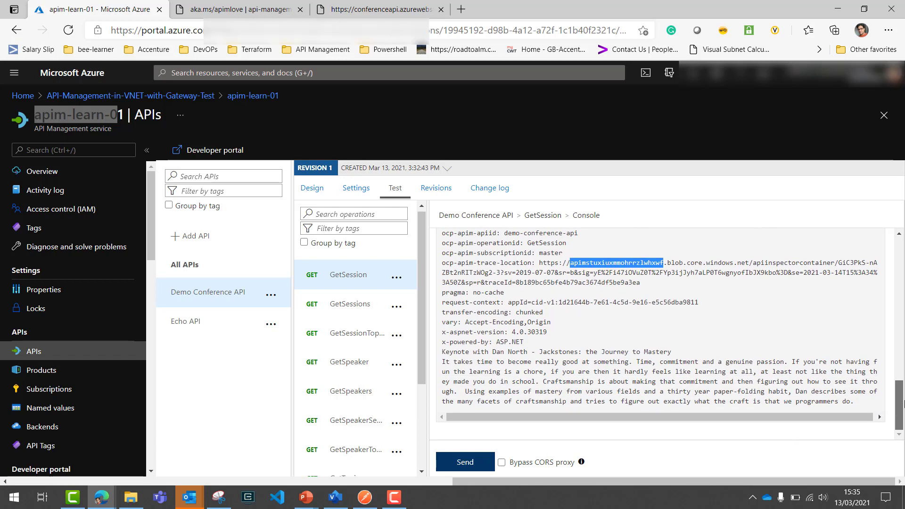
click(453, 305)
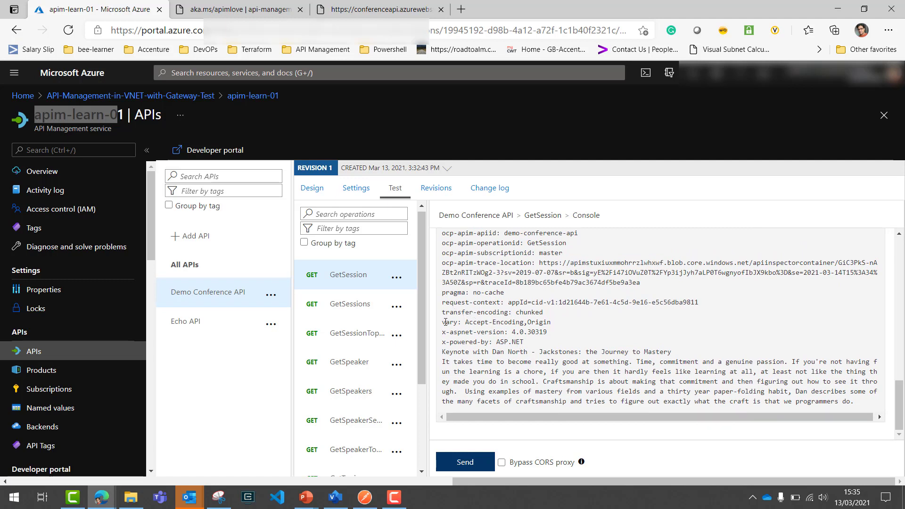
drag(446, 322, 553, 346)
click(554, 347)
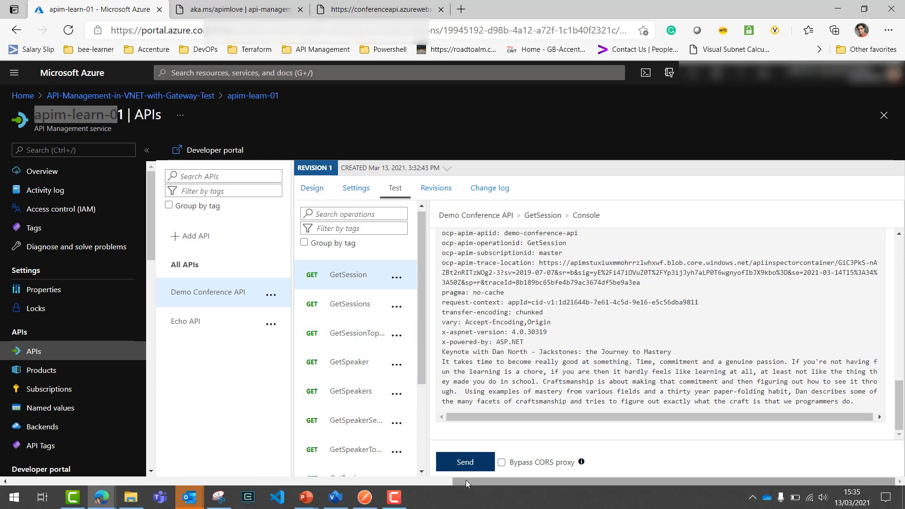
Step: Look through the service's menu entries and return to the Demo Conference API's design view
drag(466, 481, 414, 479)
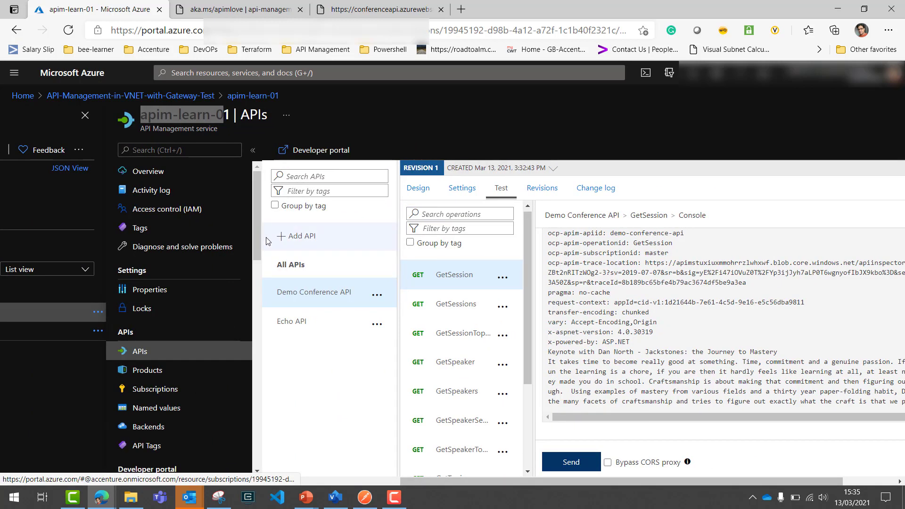
scroll(257, 236, down, 1)
scroll(260, 248, down, 2)
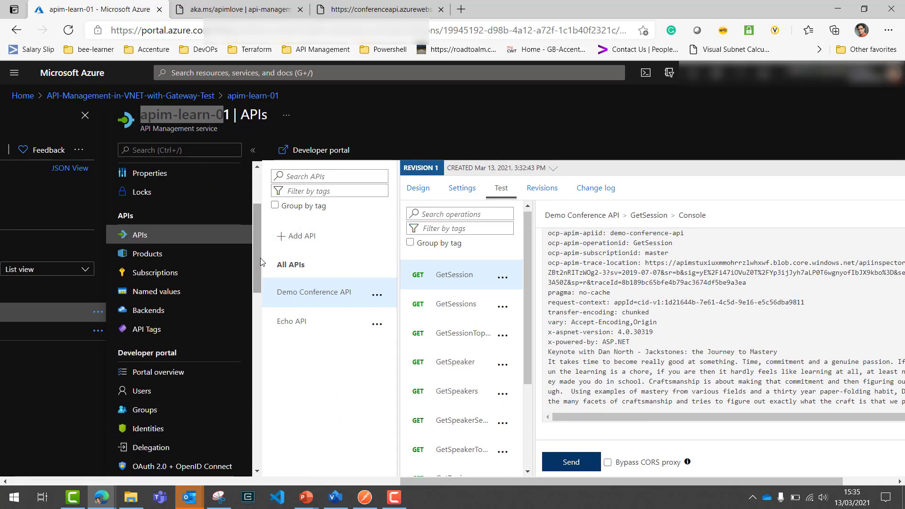
click(410, 189)
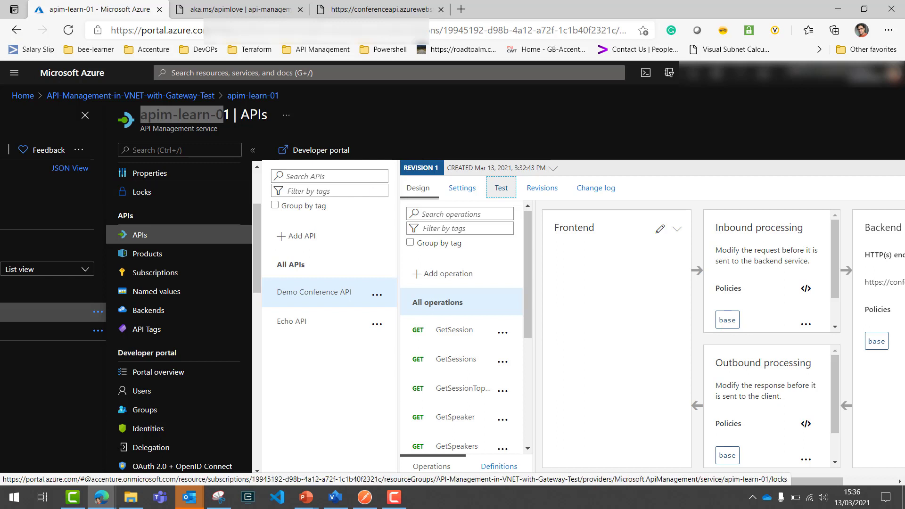
Step: View the service's list of products and go back to the APIs page
click(157, 257)
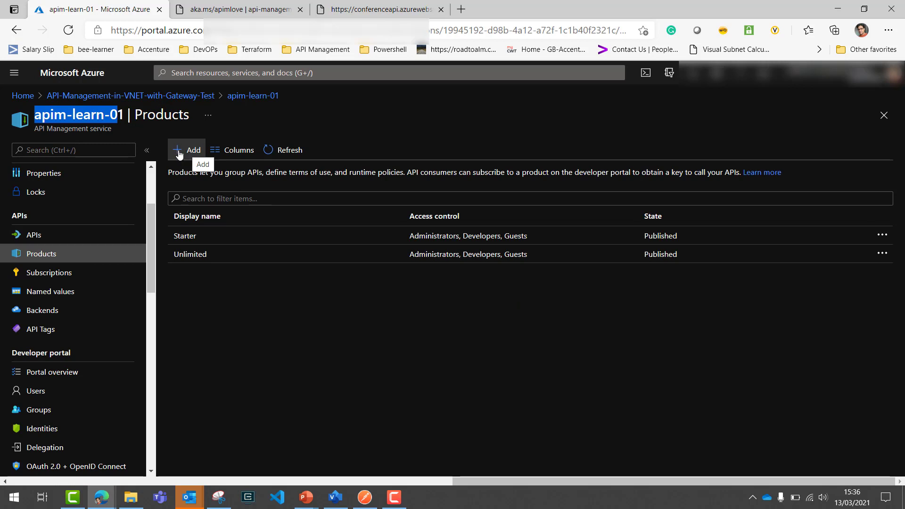
click(63, 240)
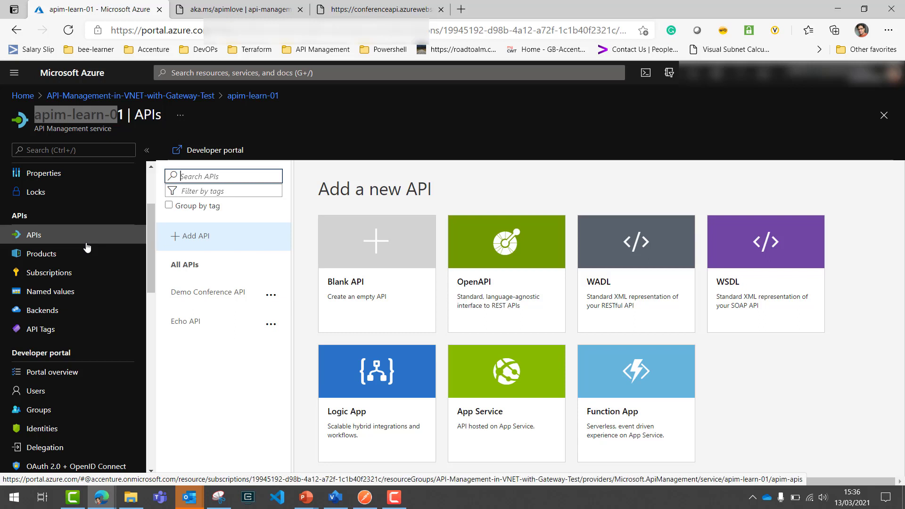
click(197, 359)
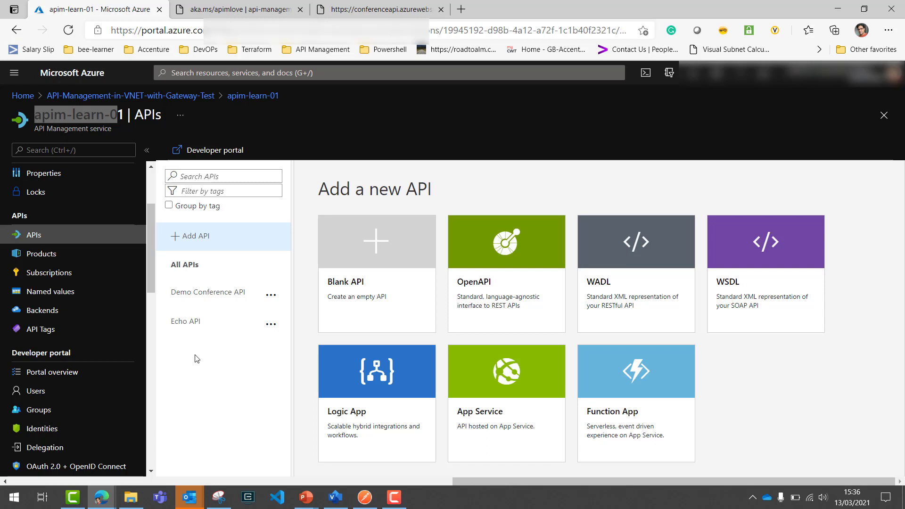
Step: Open the service's Subscriptions page and compare the scopes of the existing subscriptions
click(93, 274)
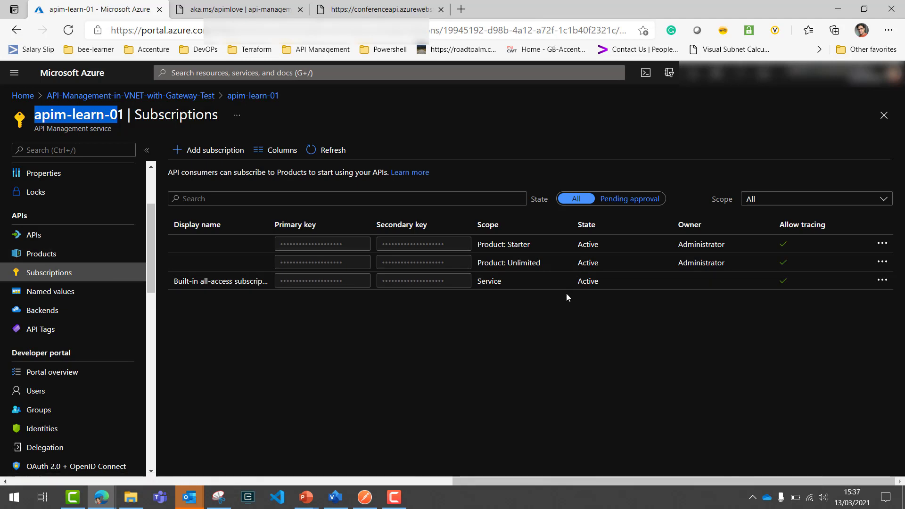
click(512, 282)
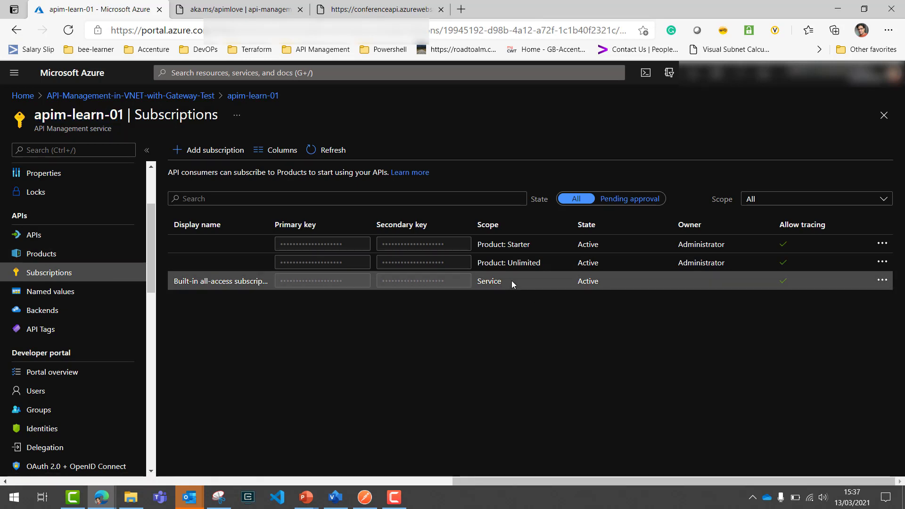
drag(492, 278, 478, 245)
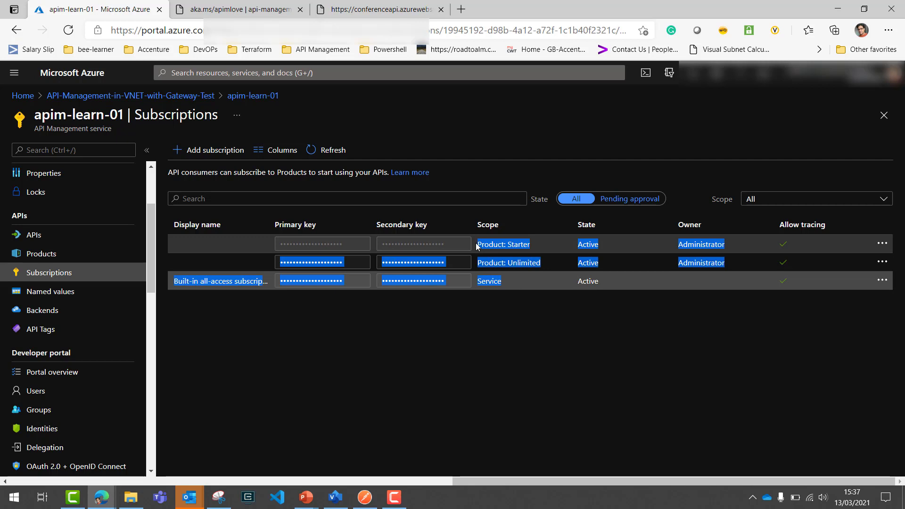
click(517, 302)
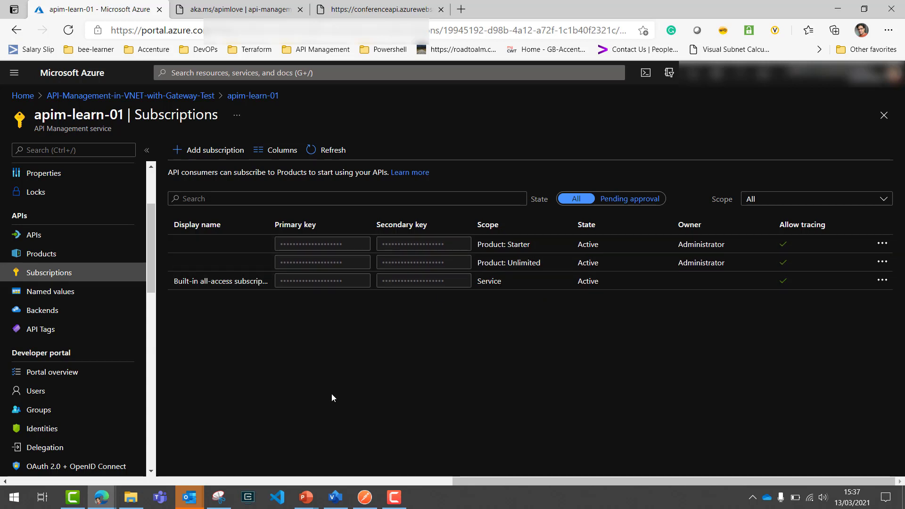
Step: Start a new subscription with the name sub-01 and the display name confrence-01
click(210, 151)
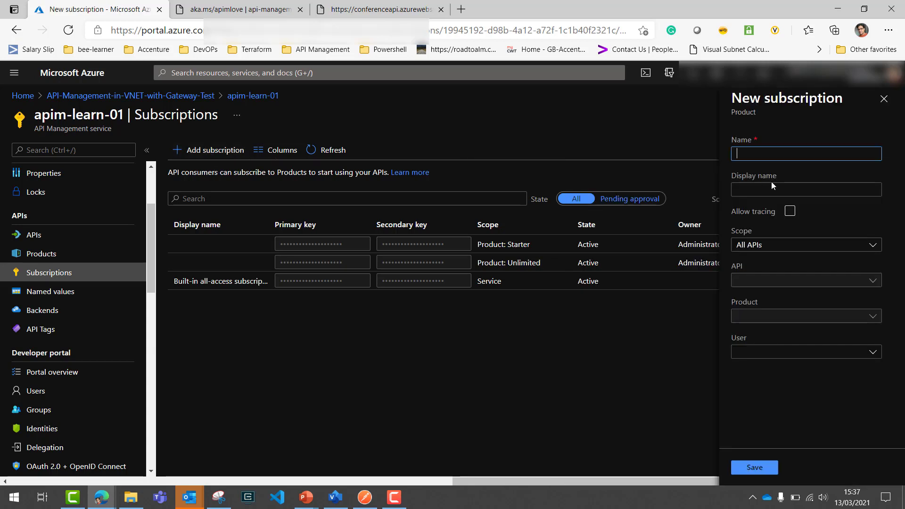
text(sub-01)
click(754, 189)
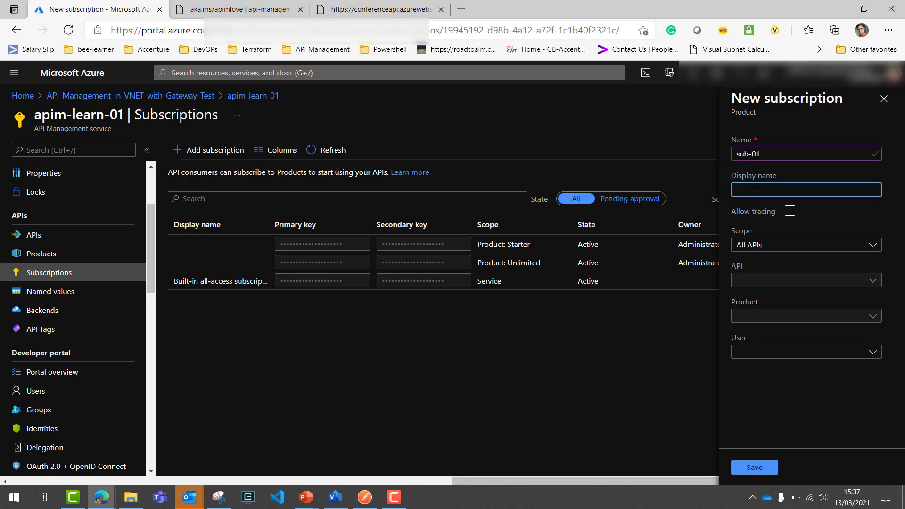
text(provider)
Step: Set the new subscription's scope to API and choose Demo Conference API as its API
click(779, 246)
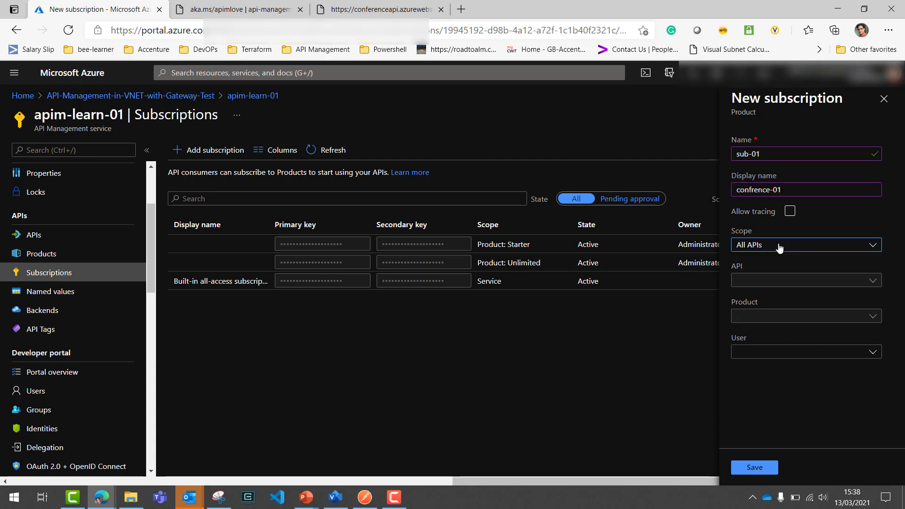
click(759, 227)
click(764, 246)
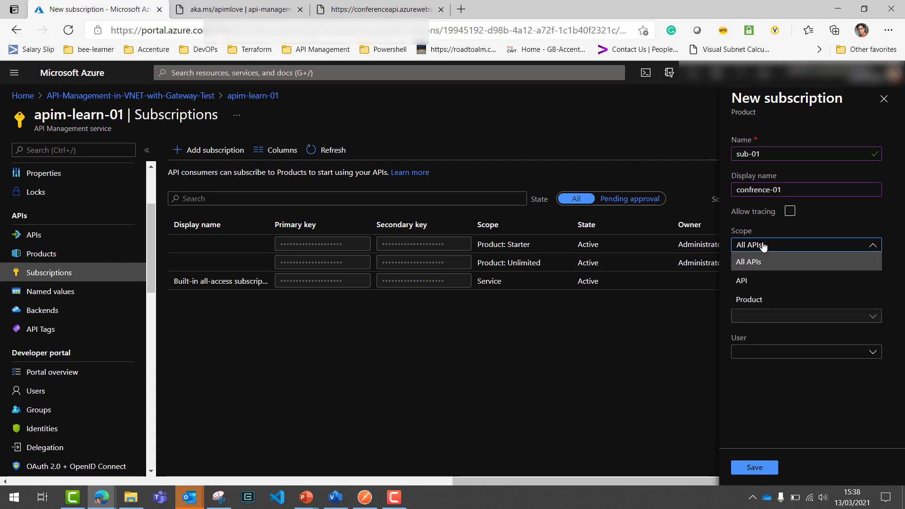
click(763, 282)
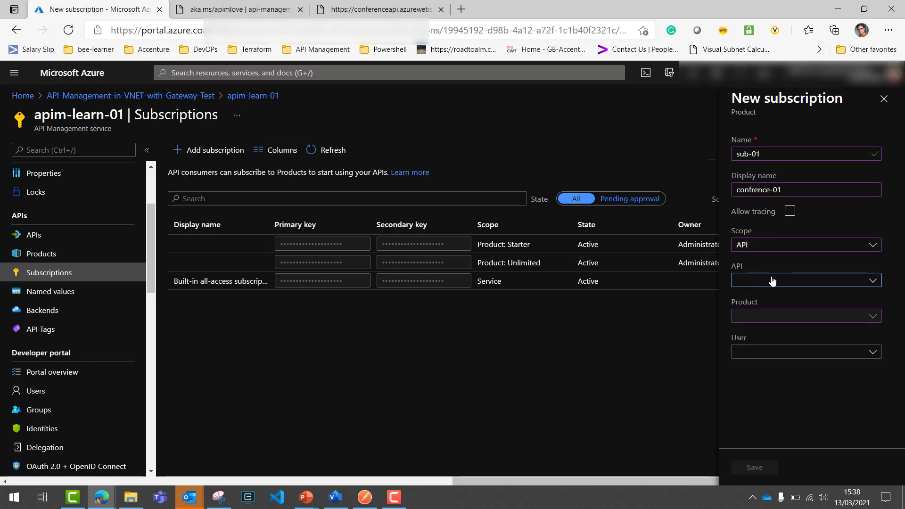
click(772, 281)
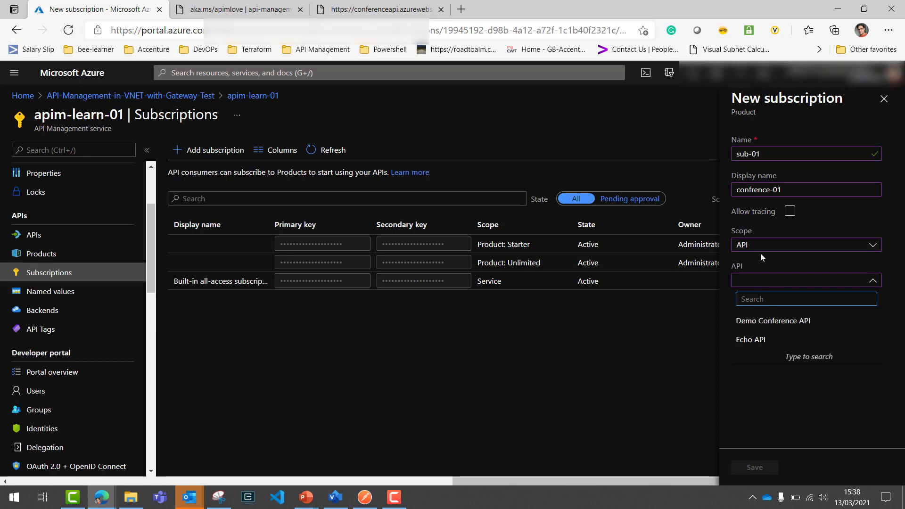
click(767, 321)
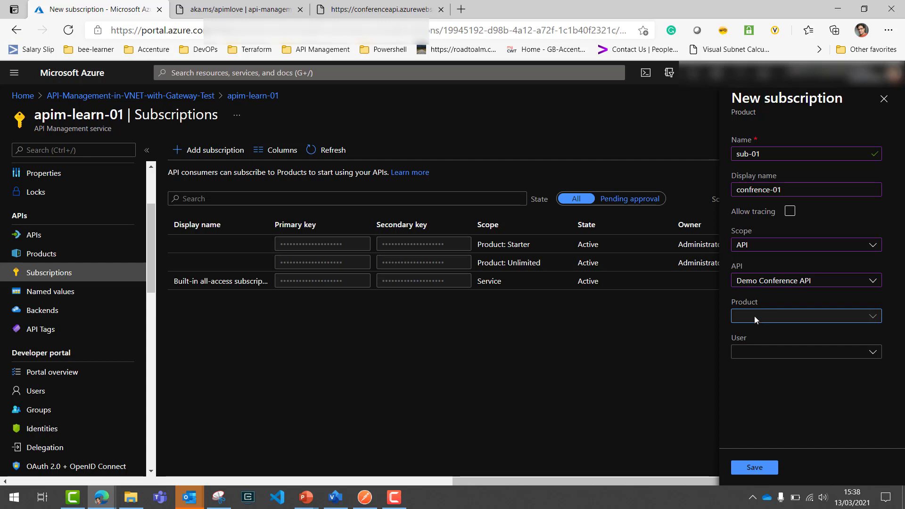
Step: Check the selectable users, leave the user unassigned and save the new subscription
click(763, 353)
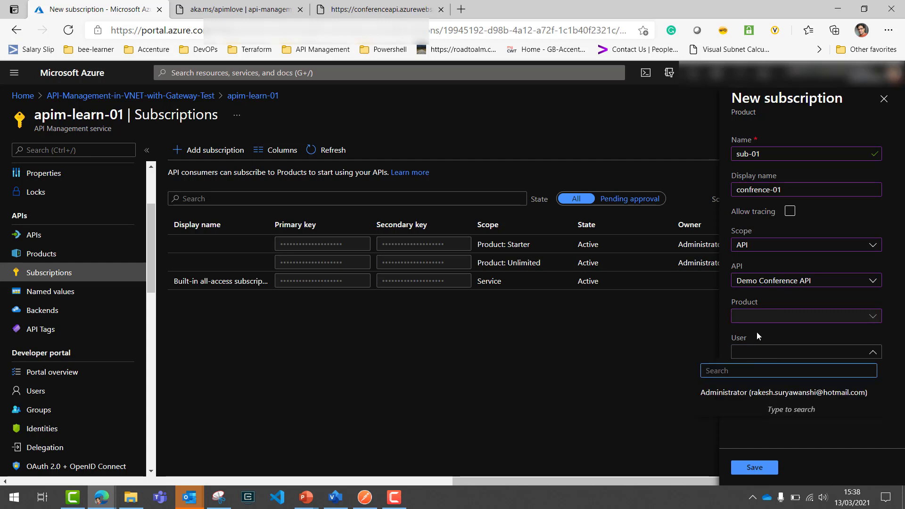
click(757, 335)
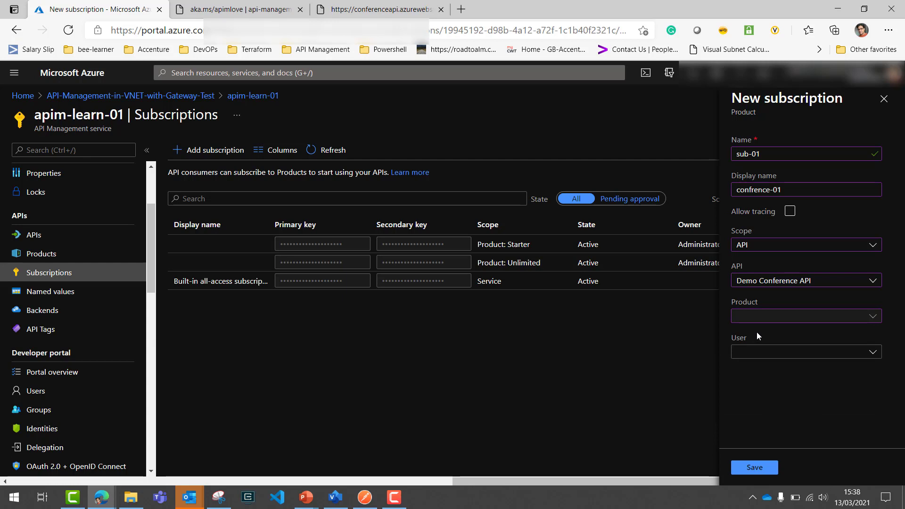
click(747, 357)
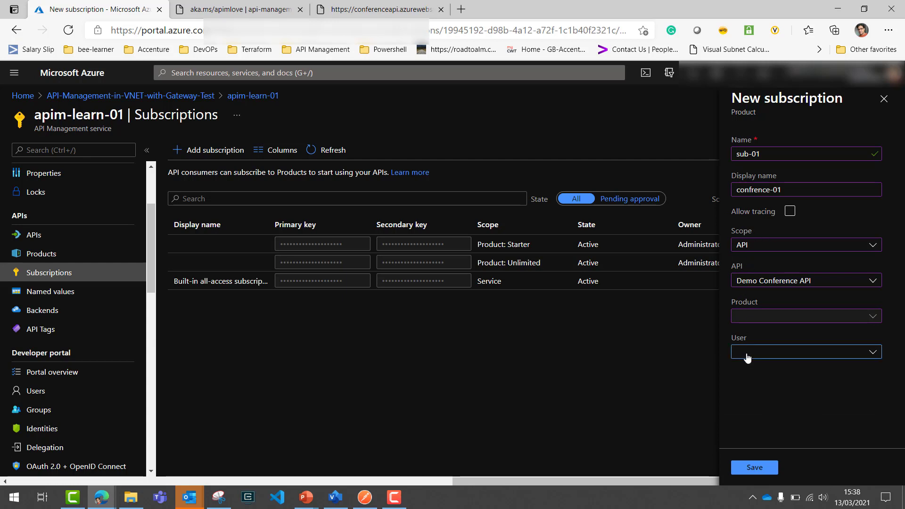
click(765, 328)
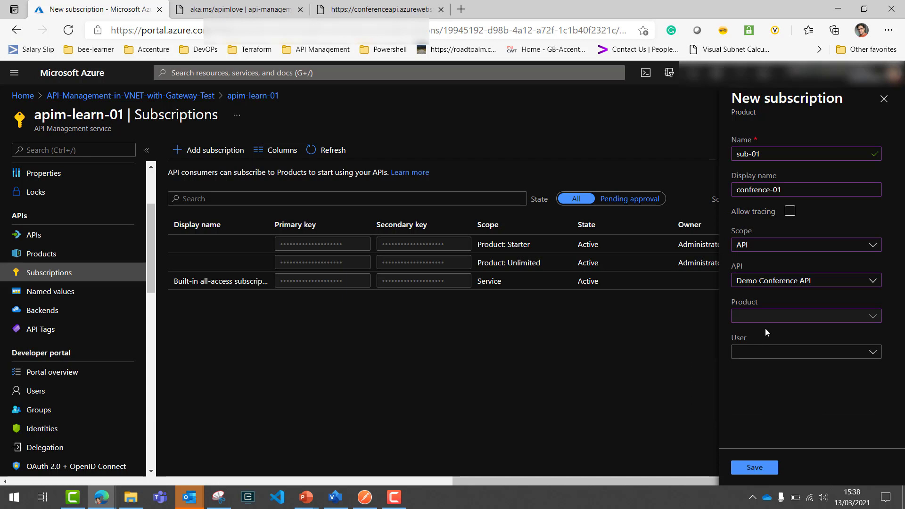
click(754, 468)
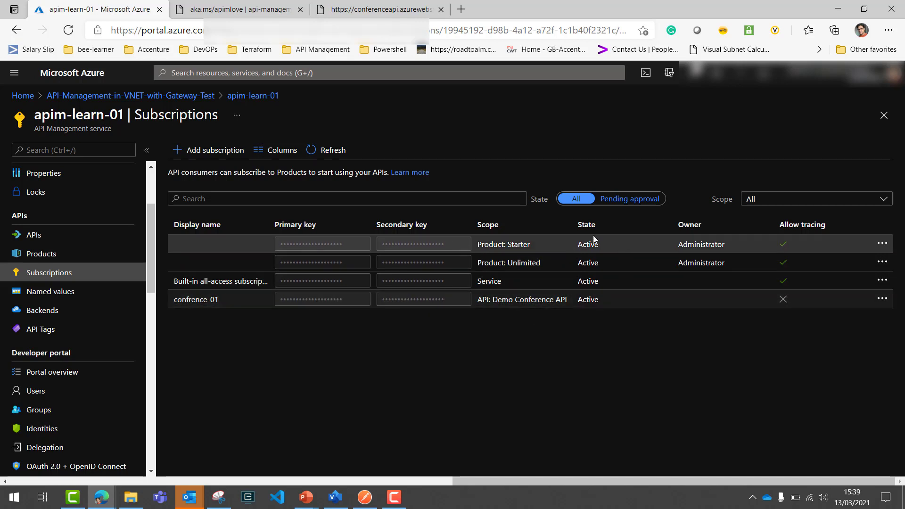
Step: Examine the state of each listed subscription, including the new confrence-01 entry
drag(588, 244, 603, 324)
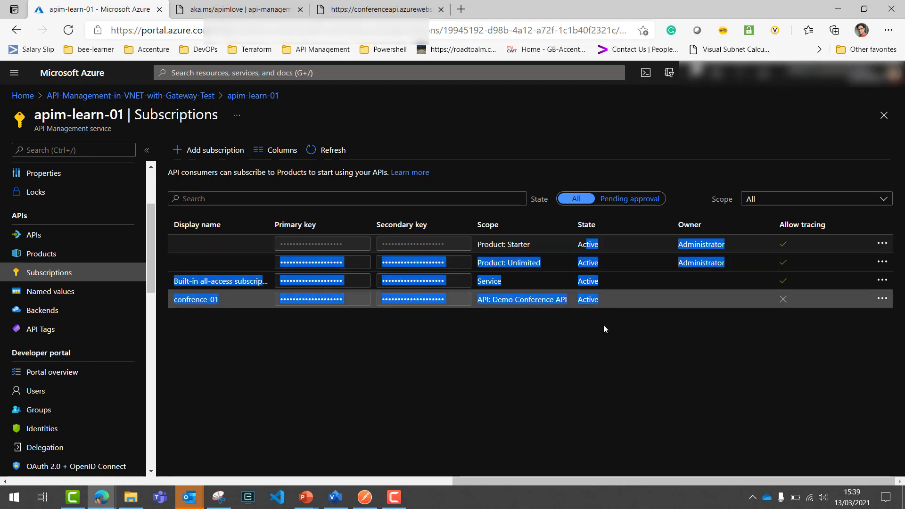
click(608, 338)
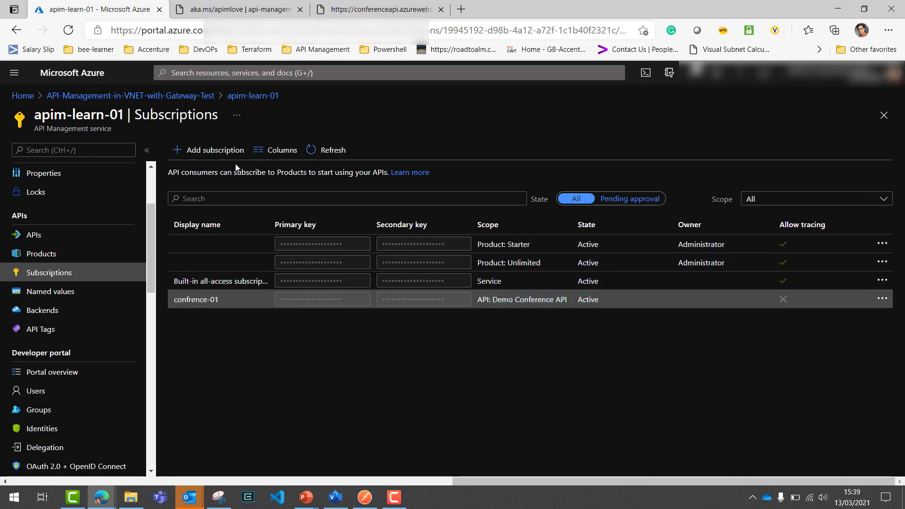
double_click(584, 299)
Step: Compare the subscriptions pending approval with the full list, and end with all states shown
click(625, 200)
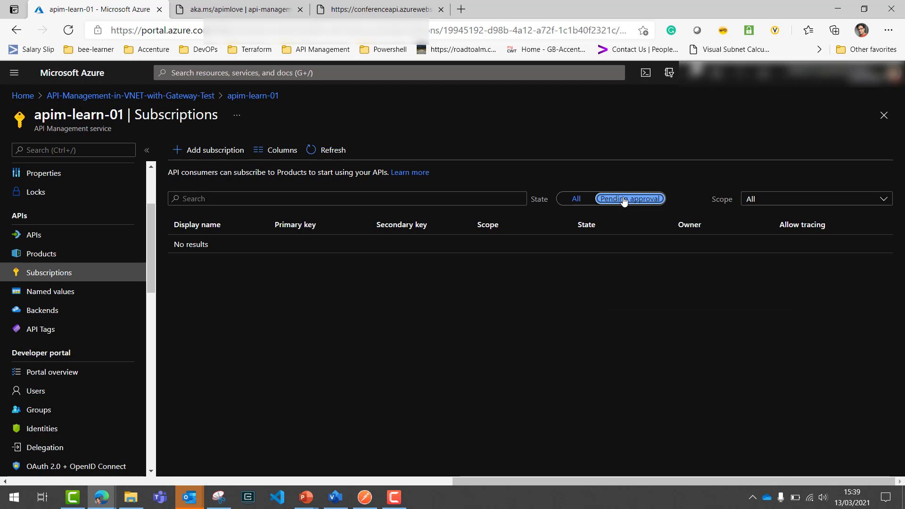
click(580, 202)
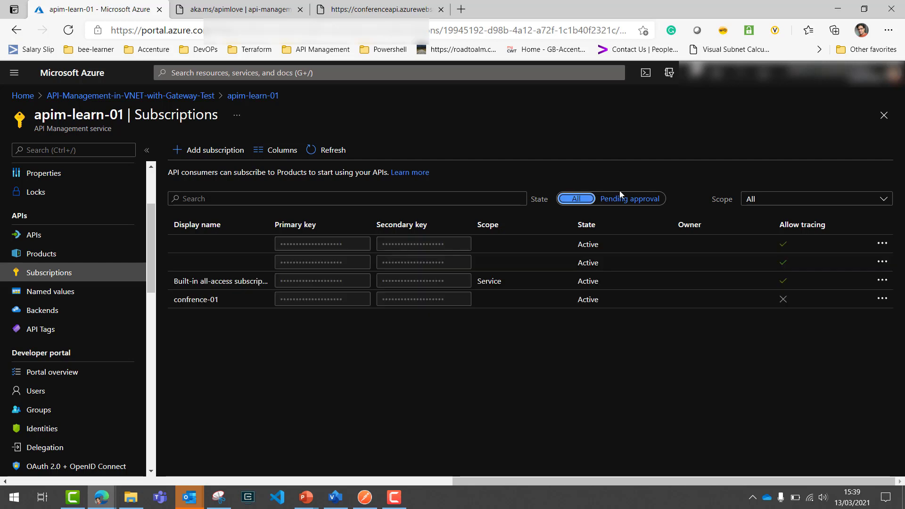
click(624, 200)
click(583, 201)
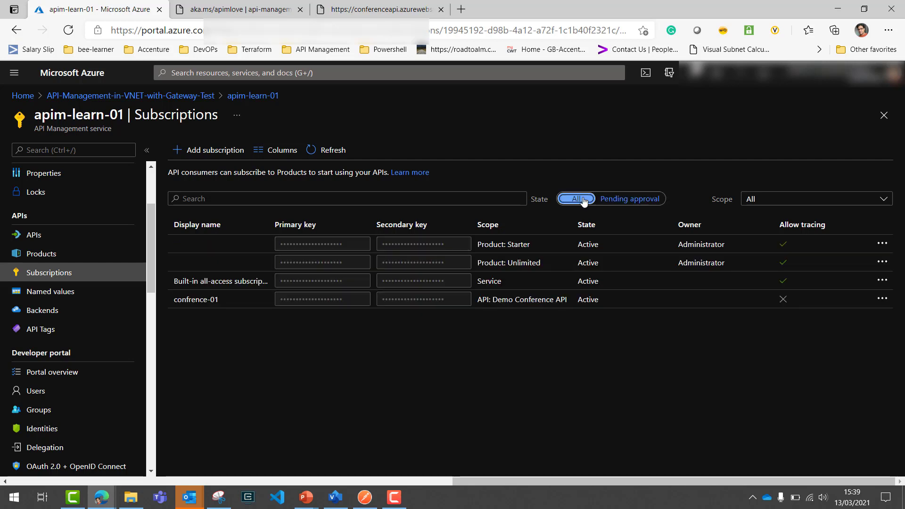
click(605, 202)
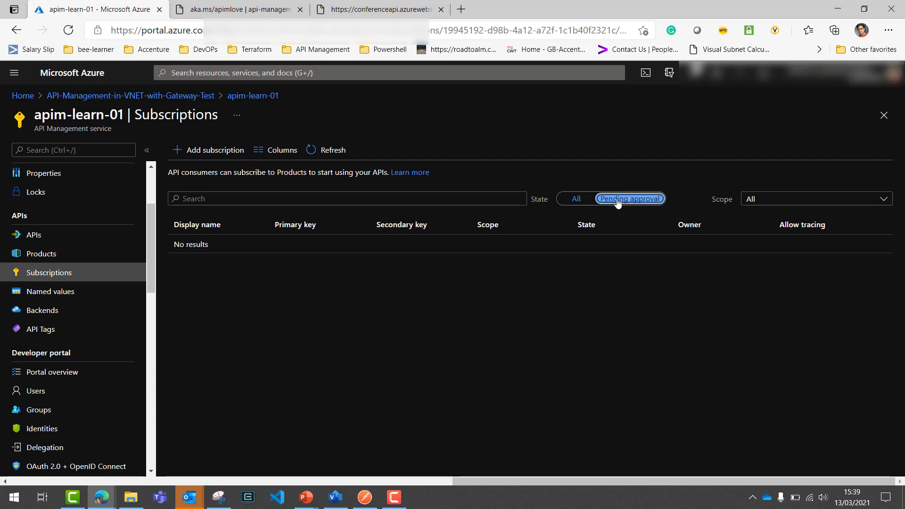
click(577, 200)
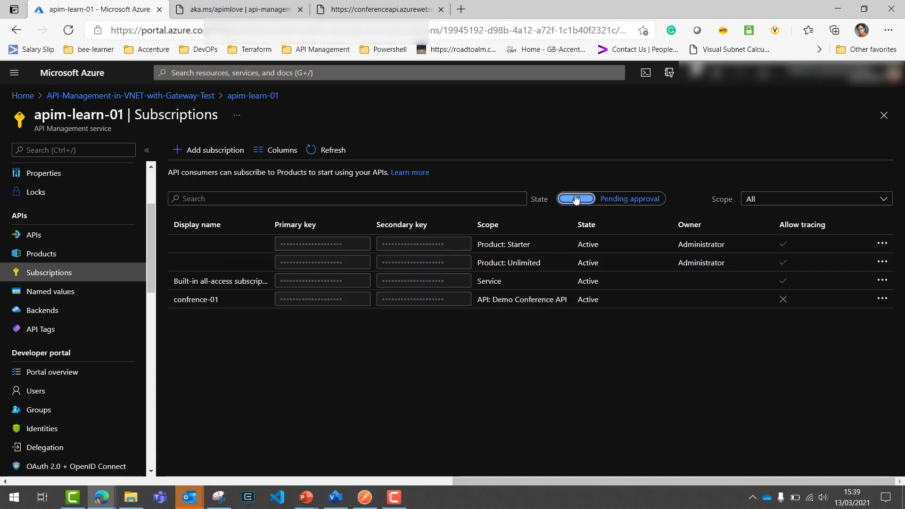